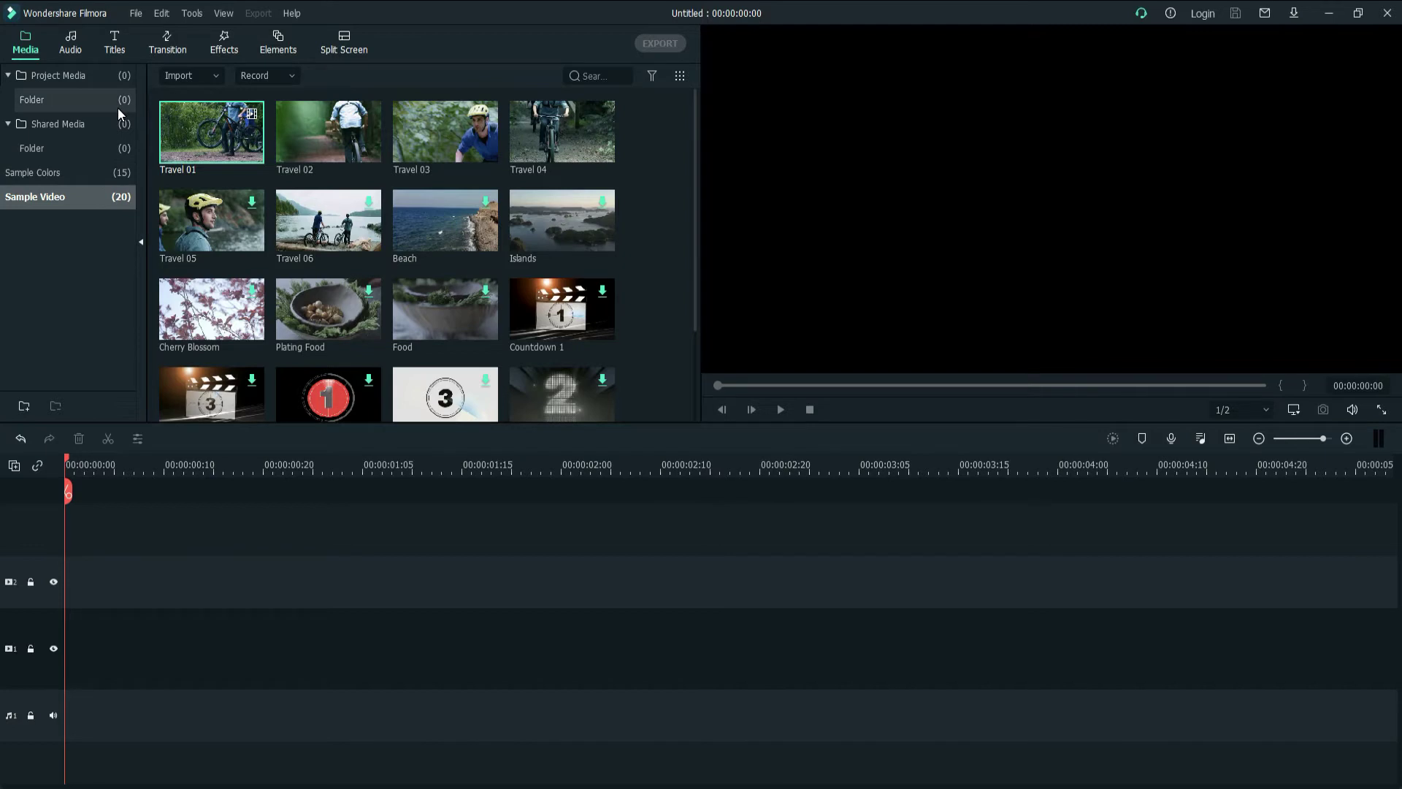
Add the Travel 01 bike clip to the timeline and bring up the Titles category presets.
mouse_move(169, 225)
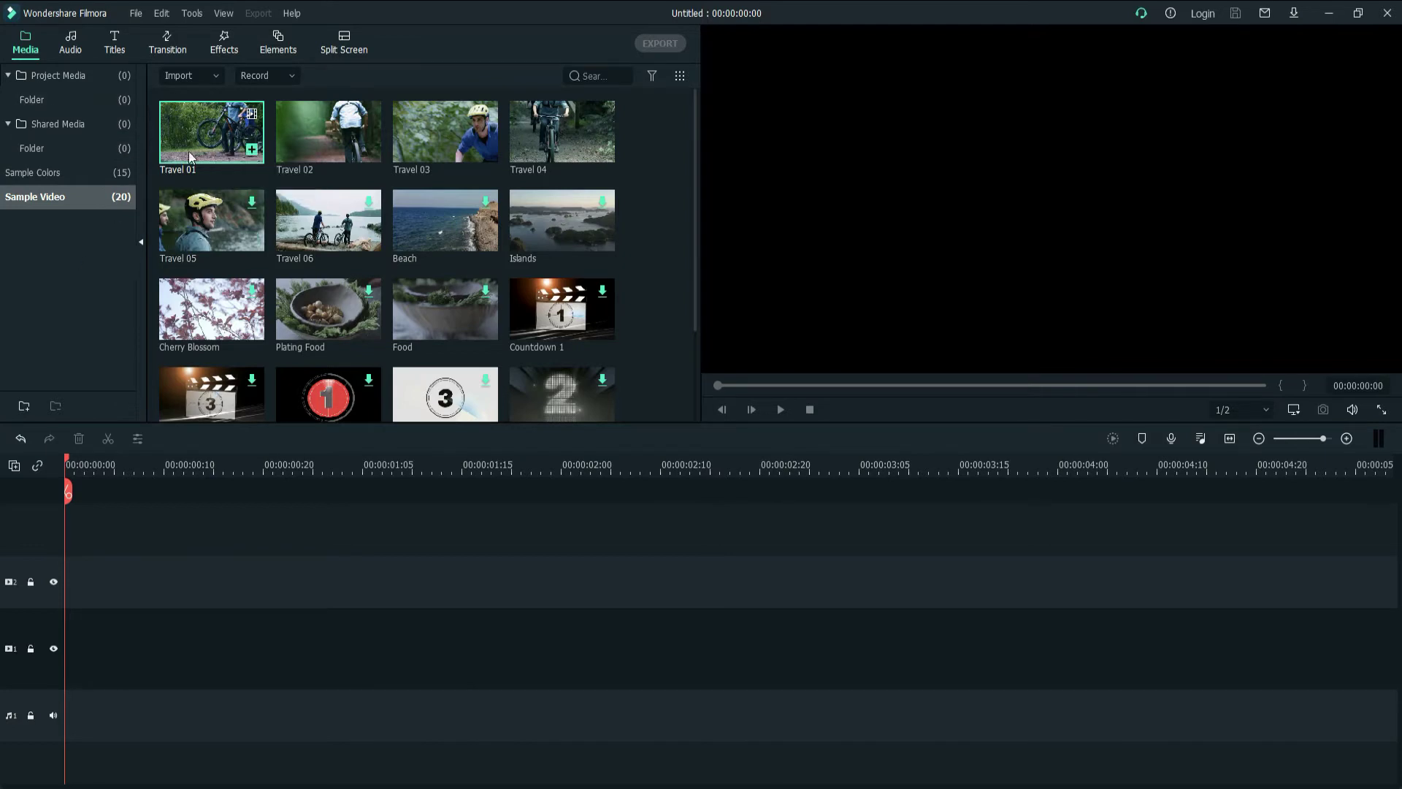
drag(205, 139, 43, 660)
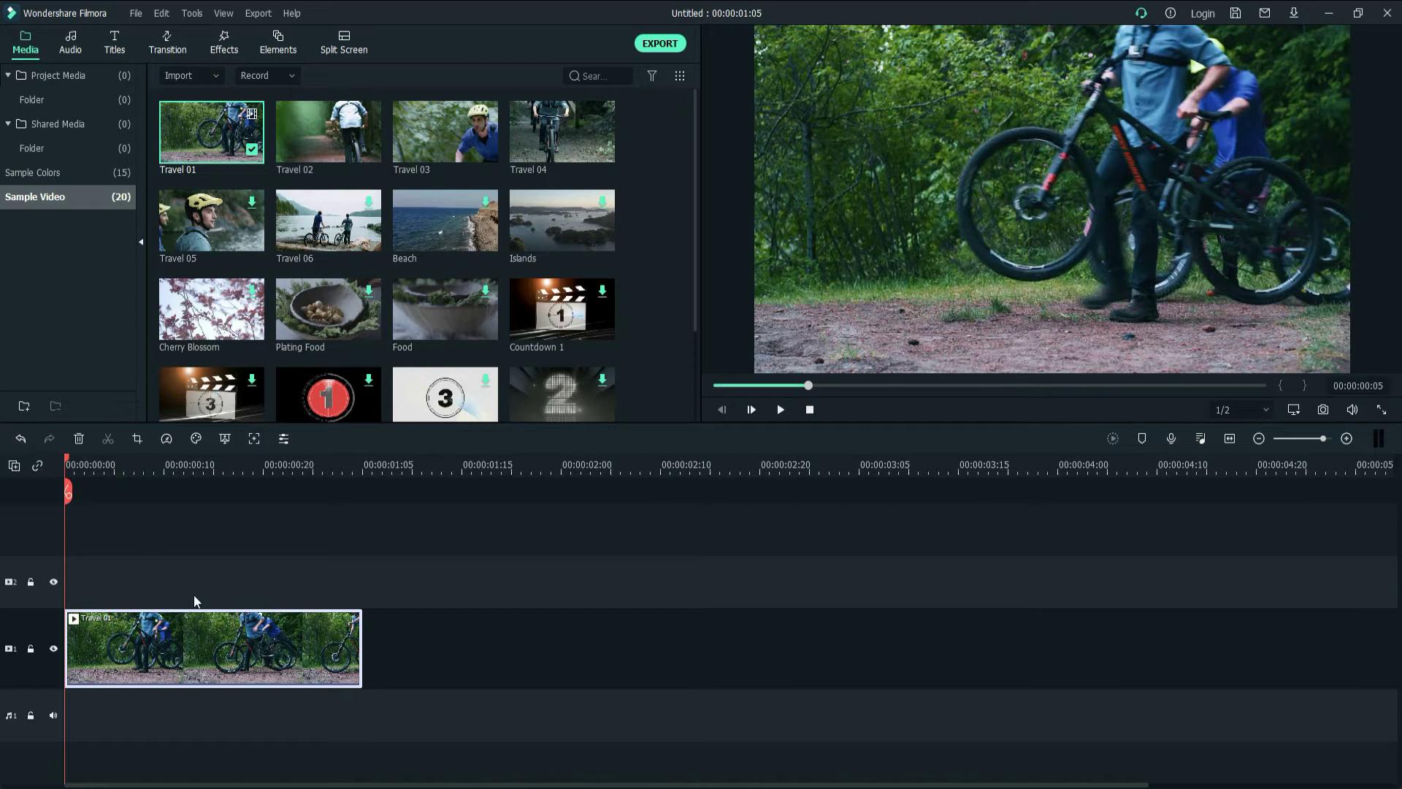
click(115, 42)
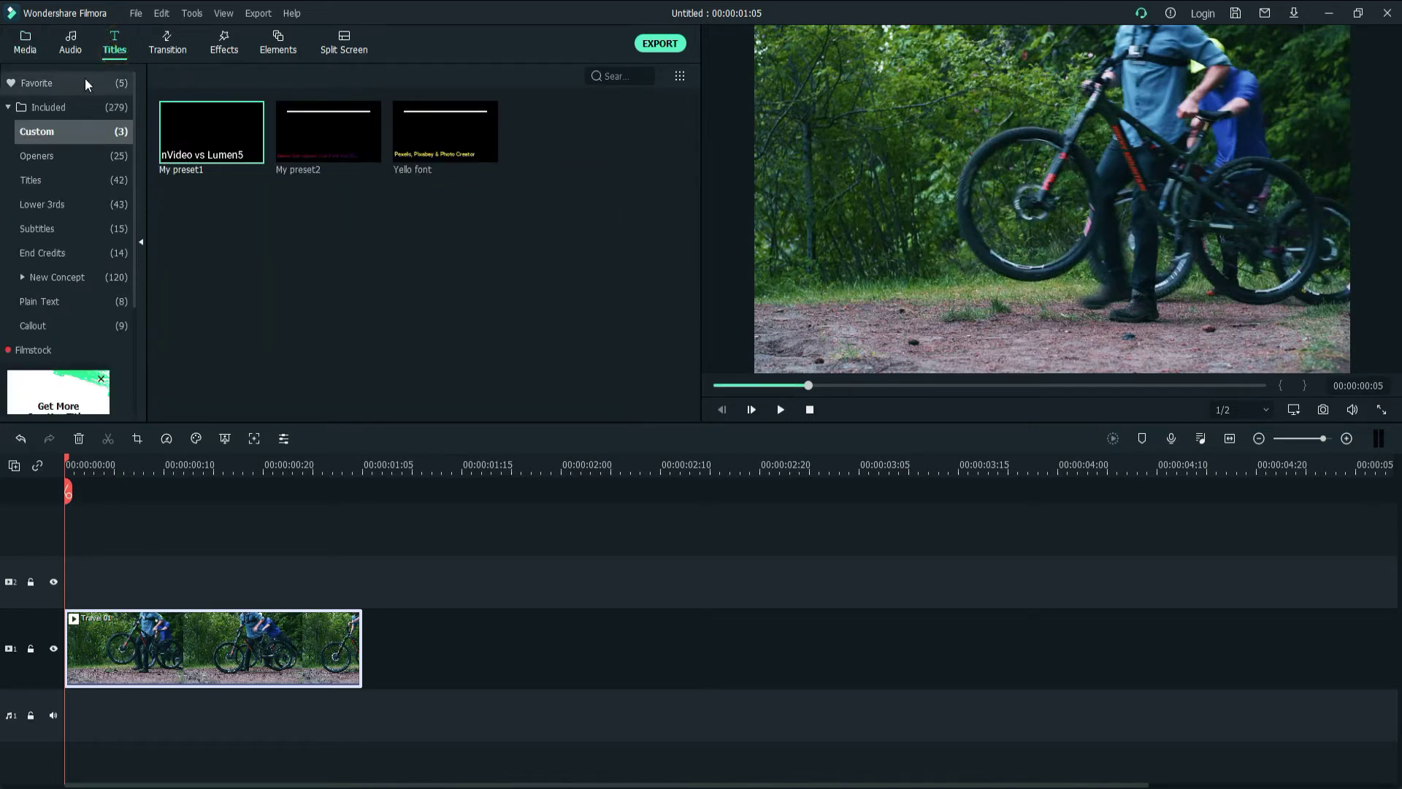
click(37, 212)
click(57, 178)
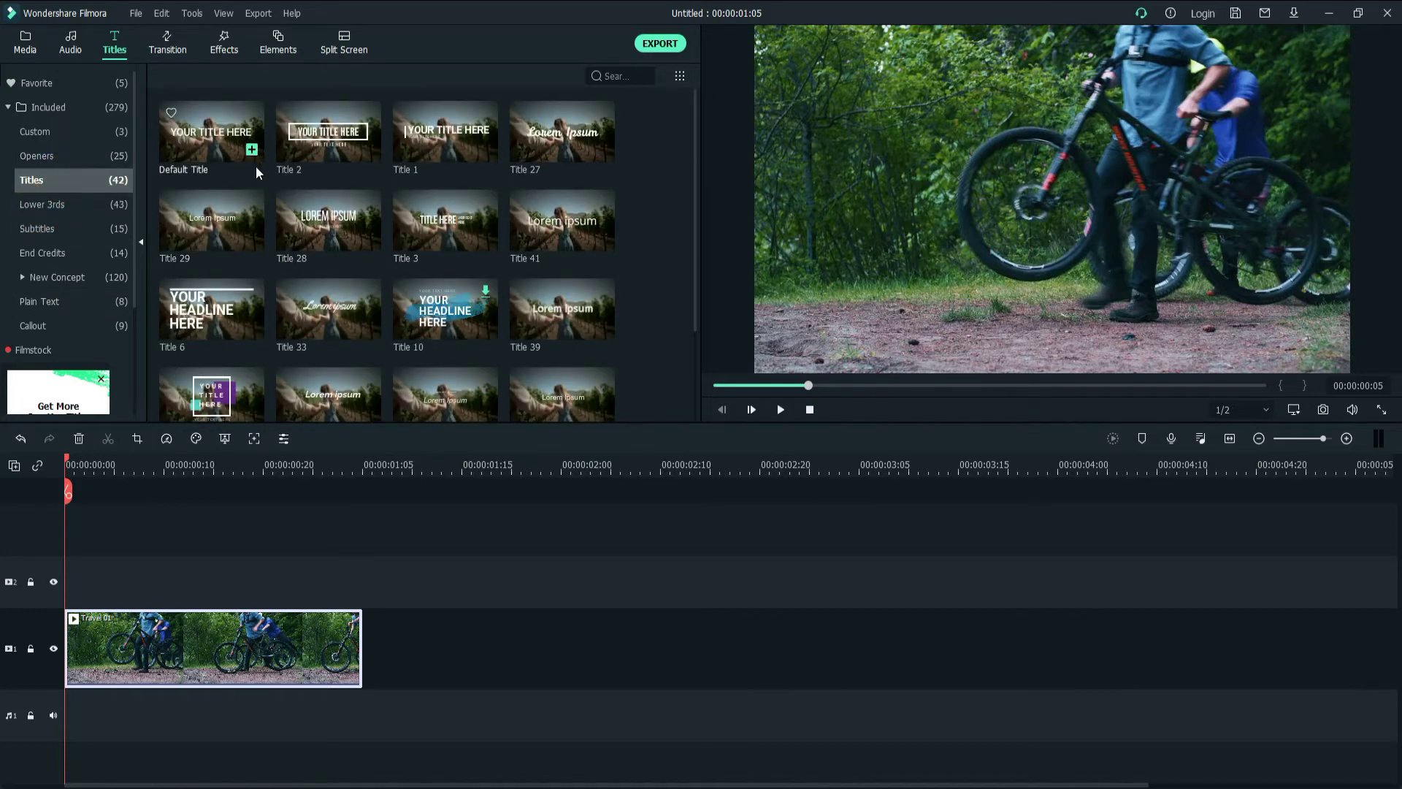
Place the Default Title on track 2 above the bike clip and trim it to the clip's length.
click(187, 154)
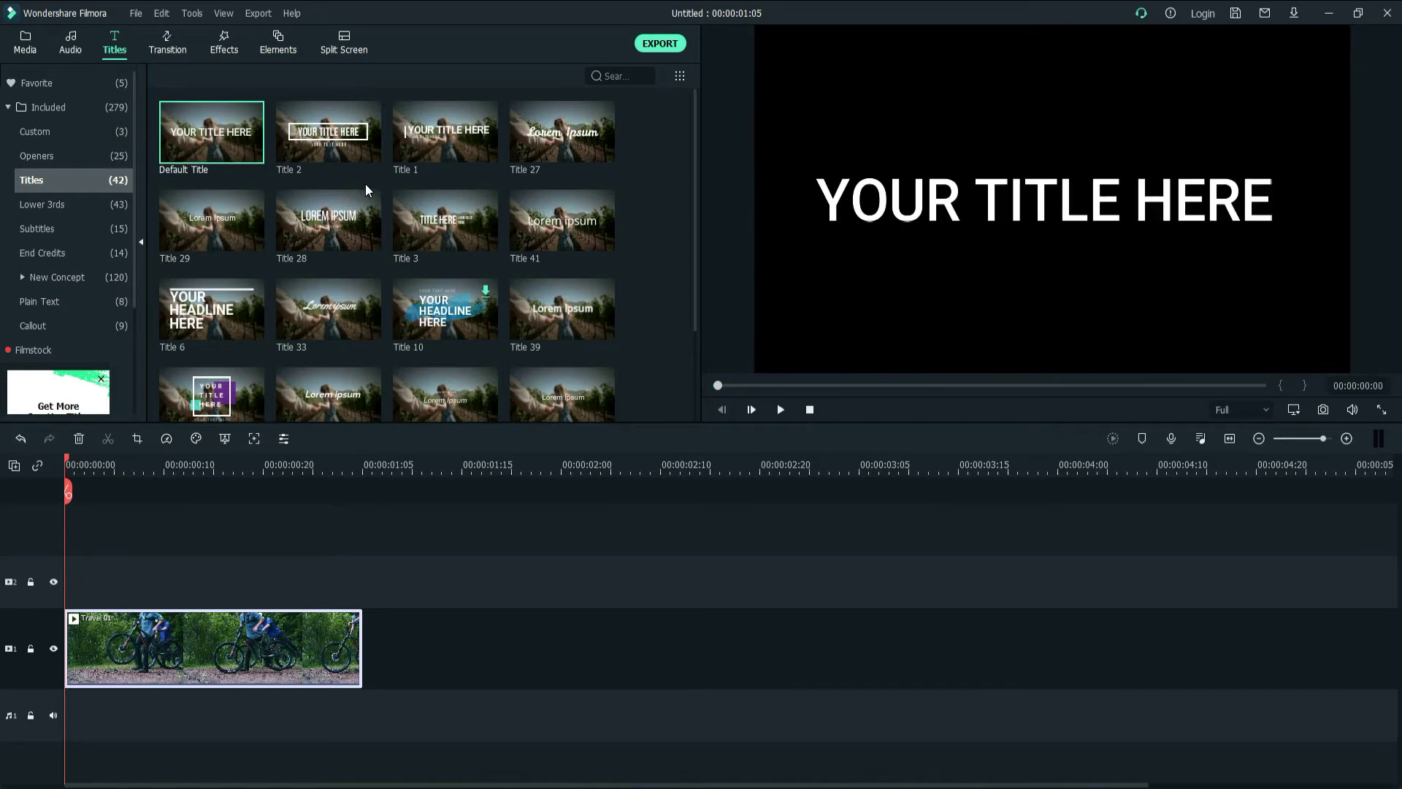
mouse_move(437, 345)
drag(187, 153, 89, 584)
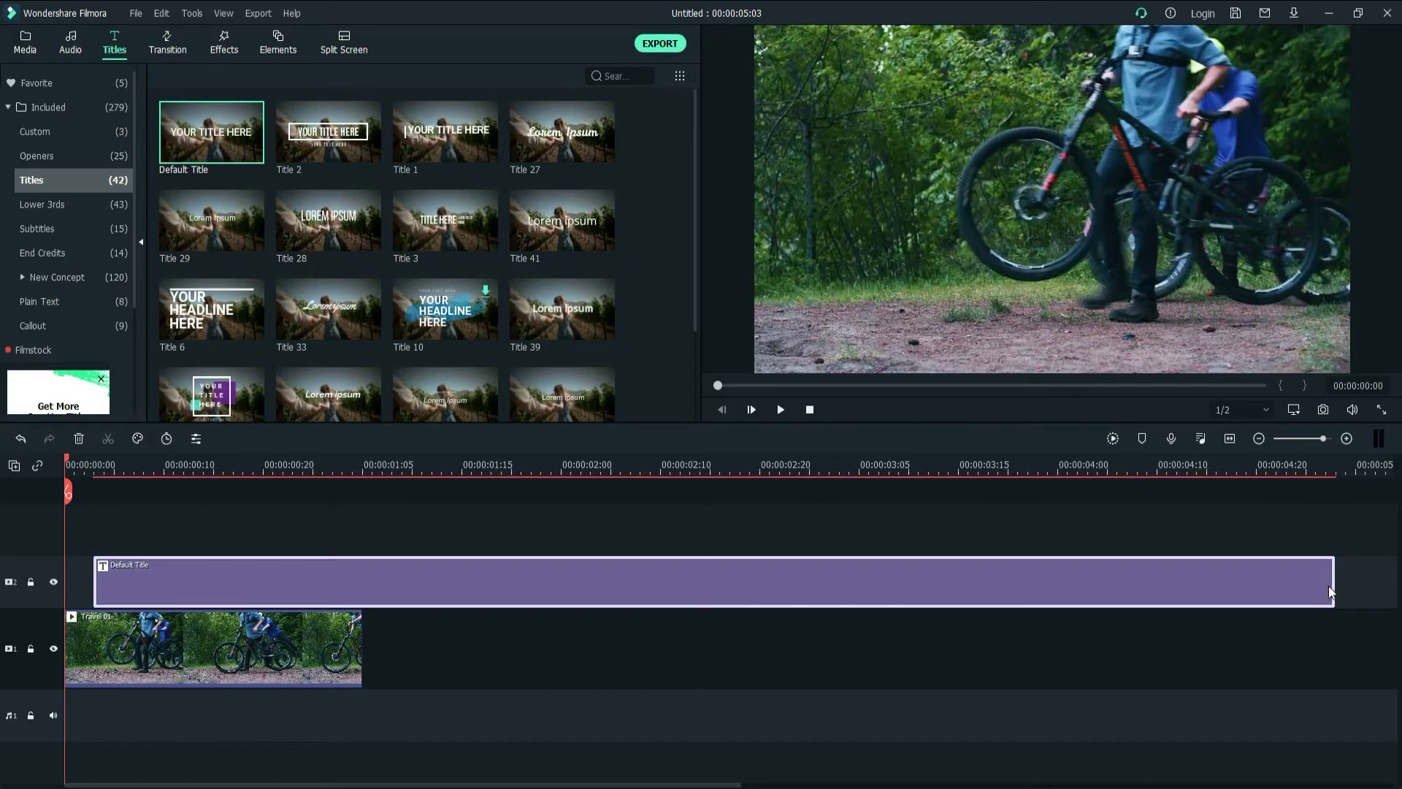
drag(1334, 584, 344, 626)
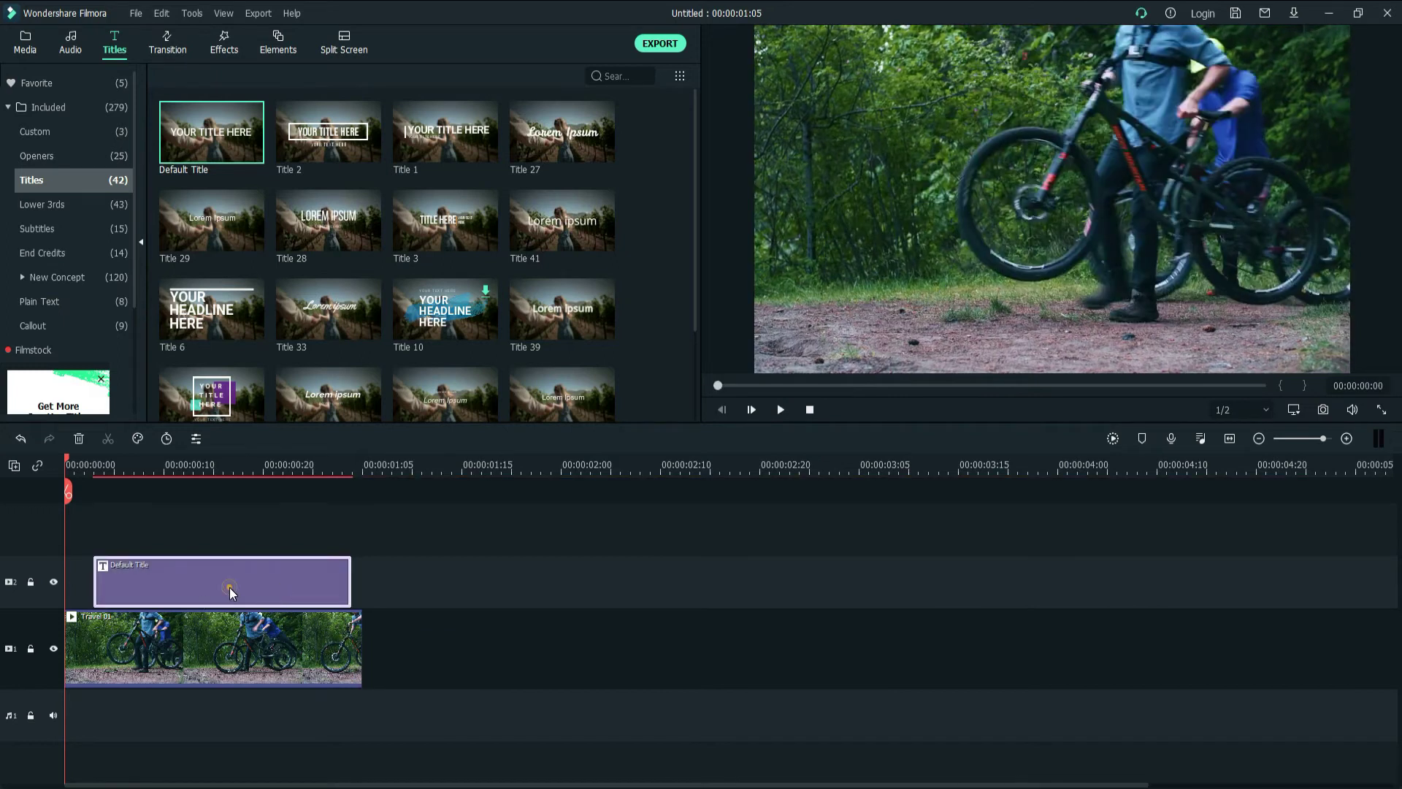
Open the Default Title in Advanced Text Edit, adding and then deleting an extra TEXT HERE box.
double_click(229, 587)
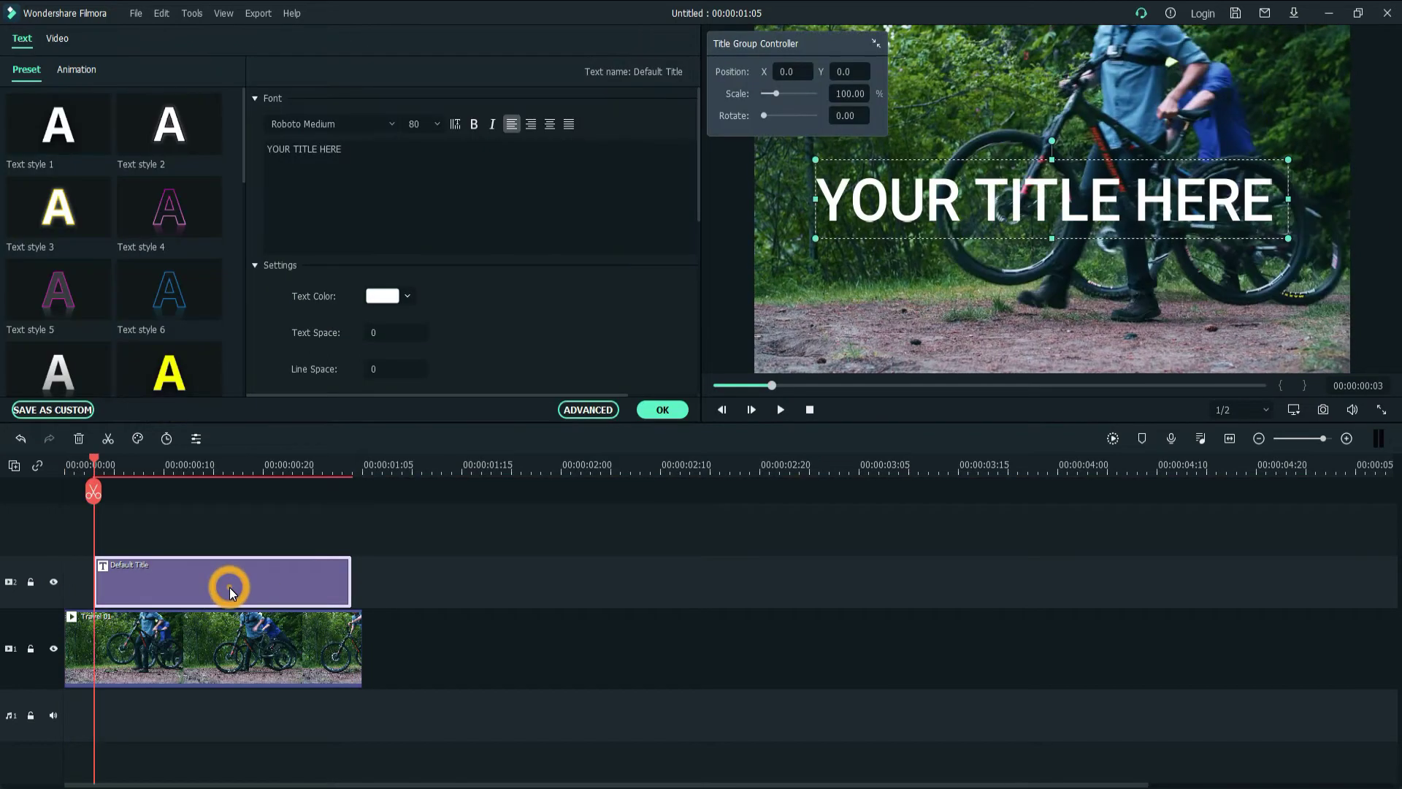
click(588, 411)
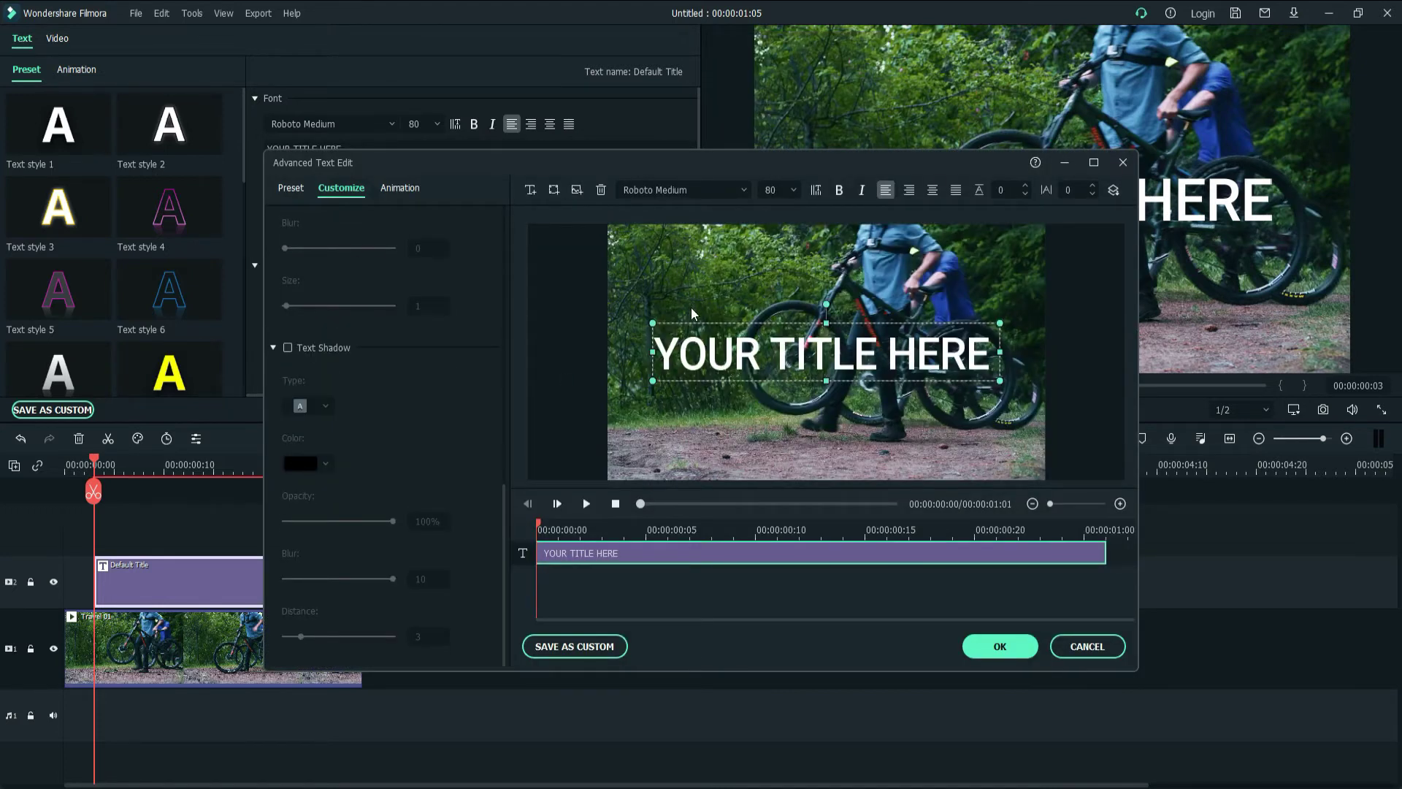
click(530, 190)
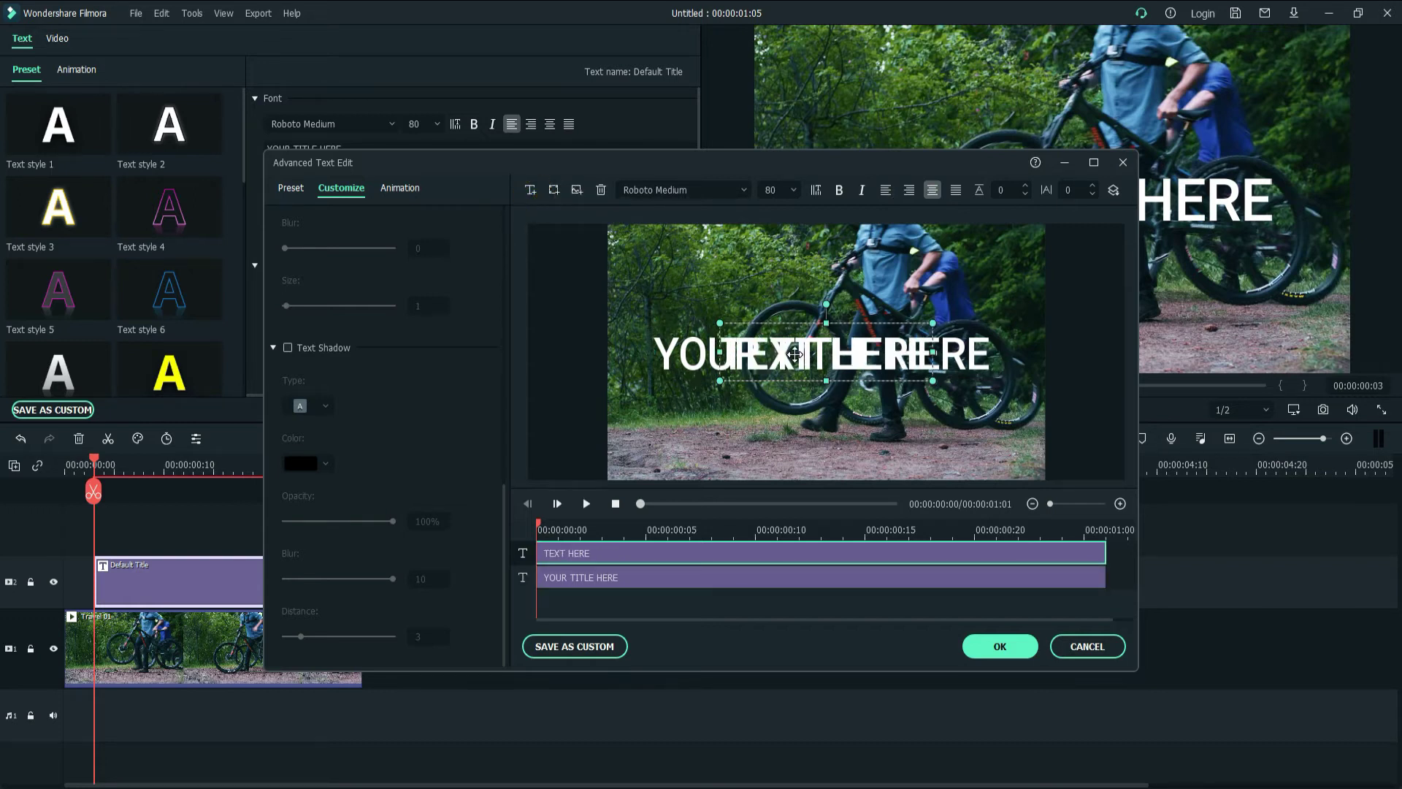
drag(794, 358, 787, 296)
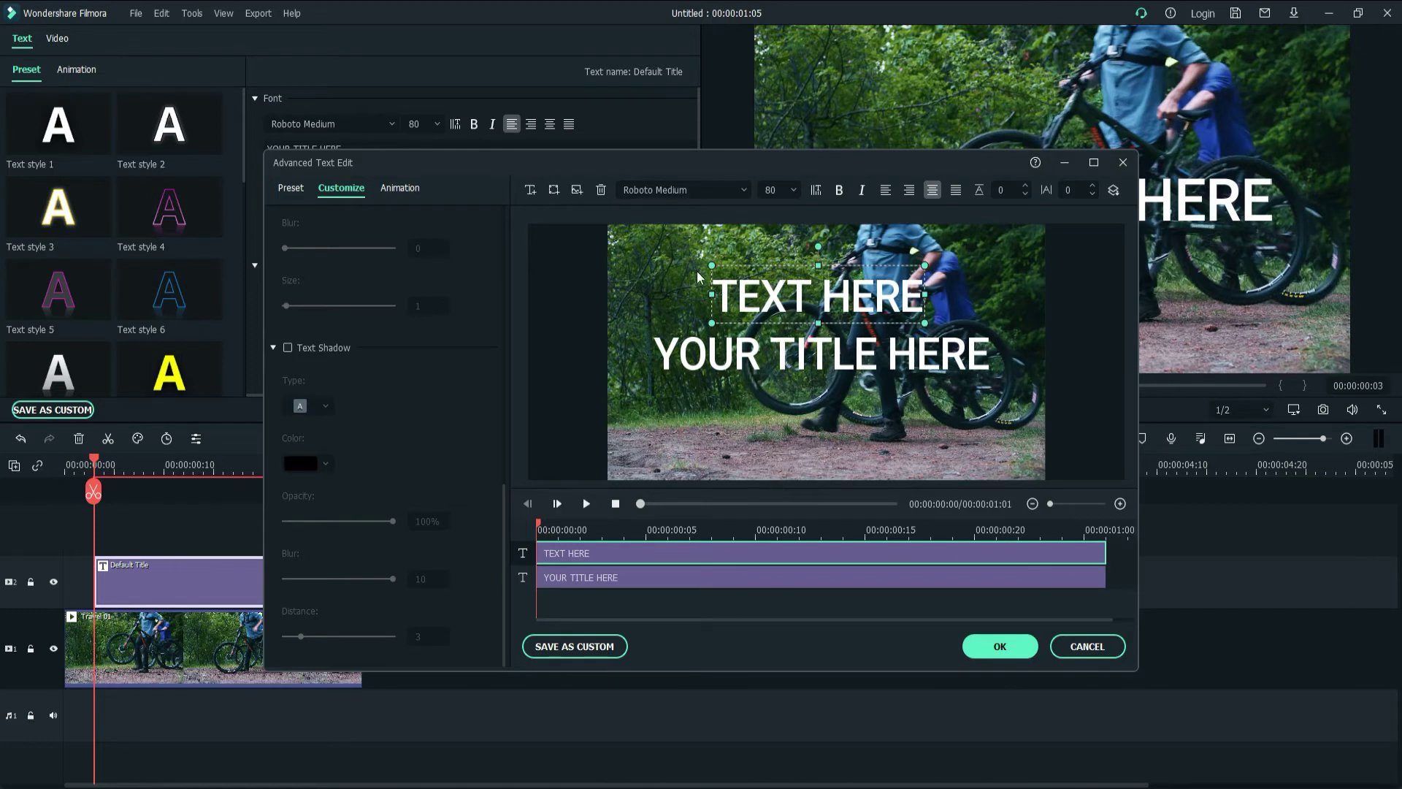
click(606, 193)
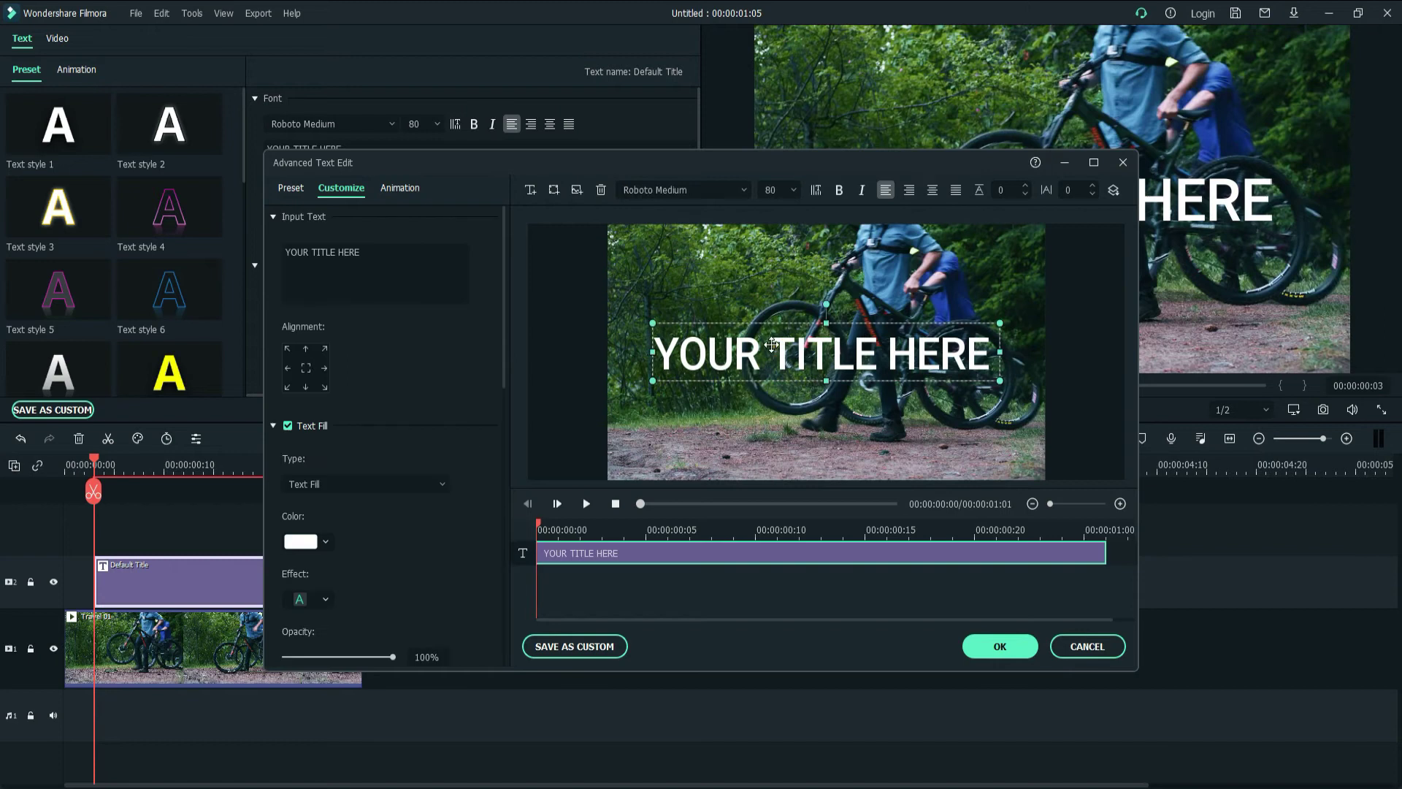
Replace YOUR TITLE HERE with a widened, centred blue rectangle text box.
click(602, 192)
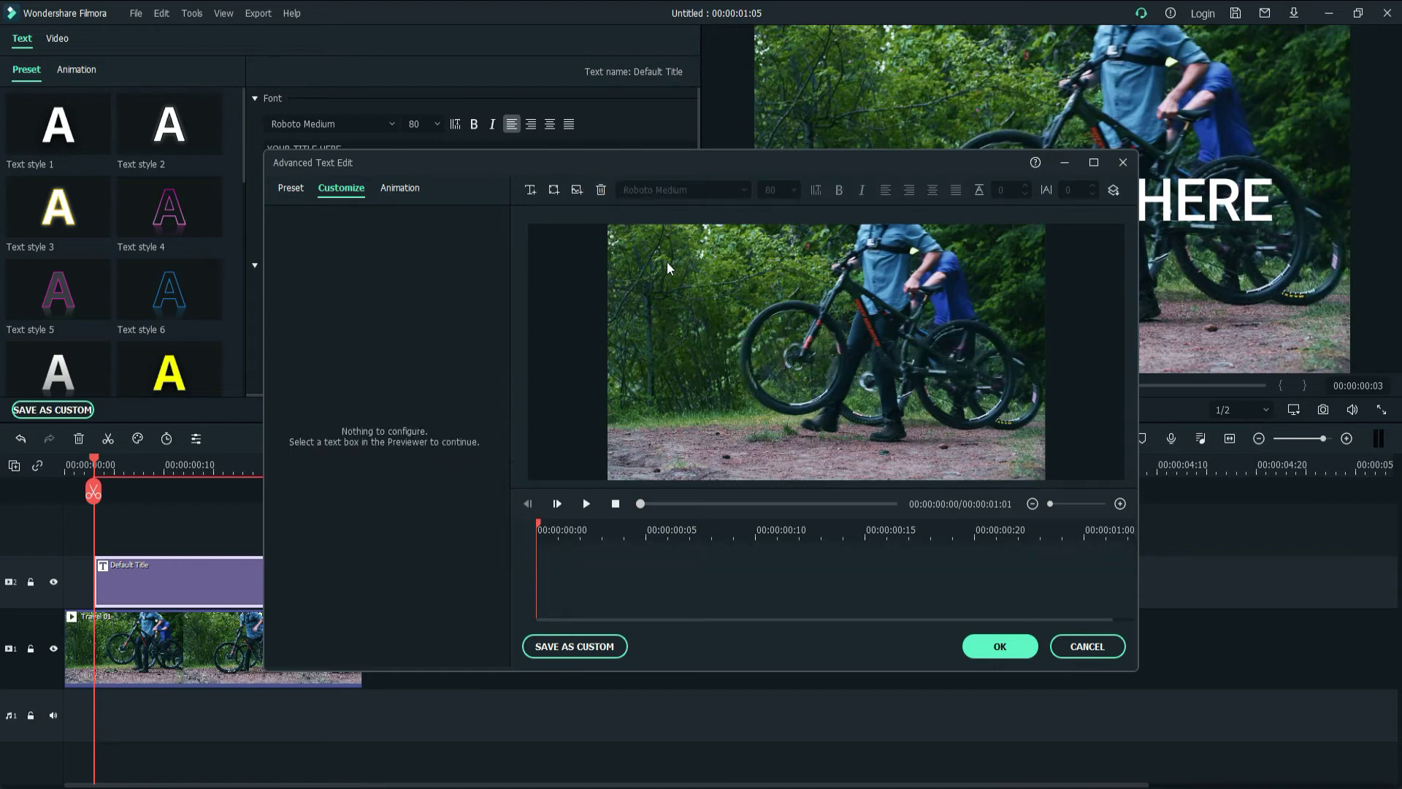
click(553, 190)
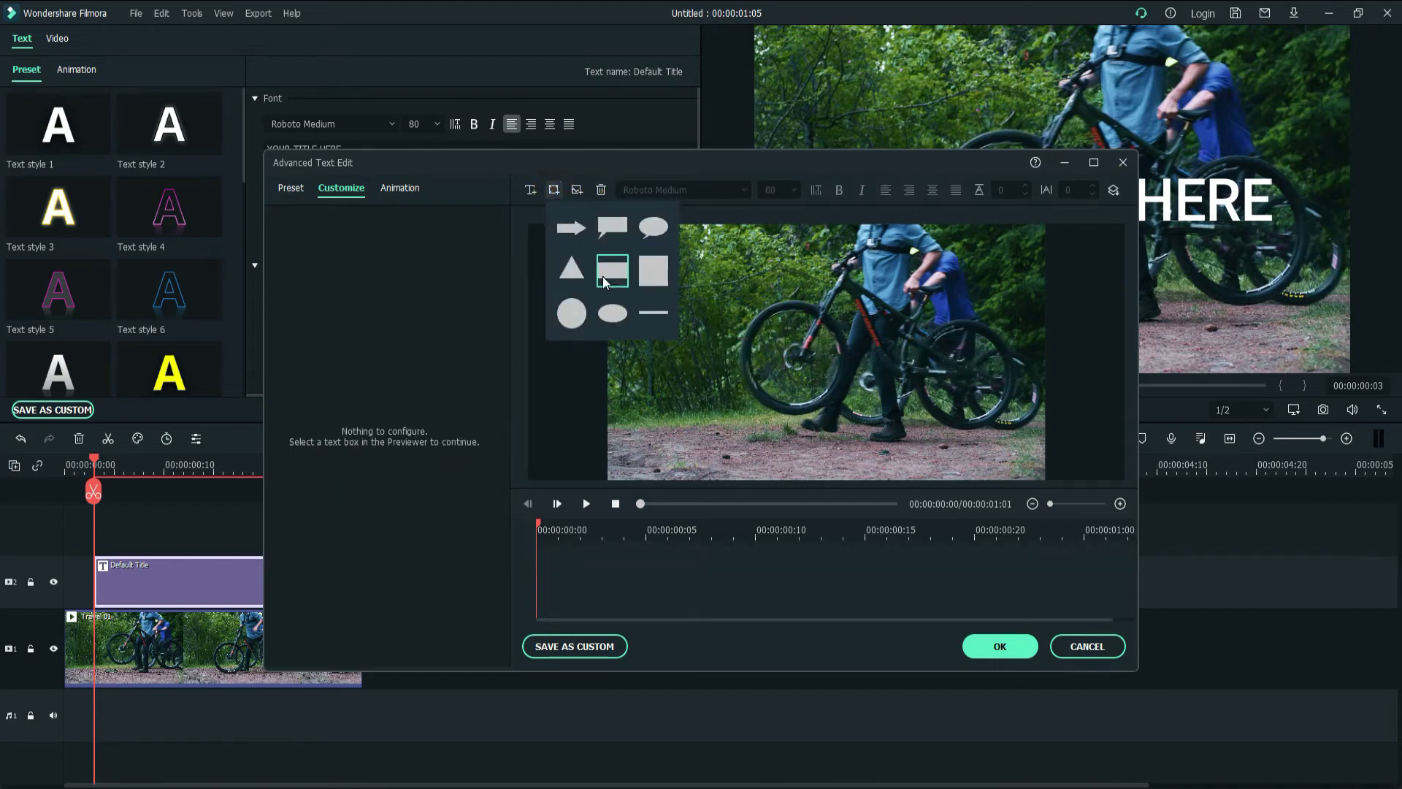
click(602, 276)
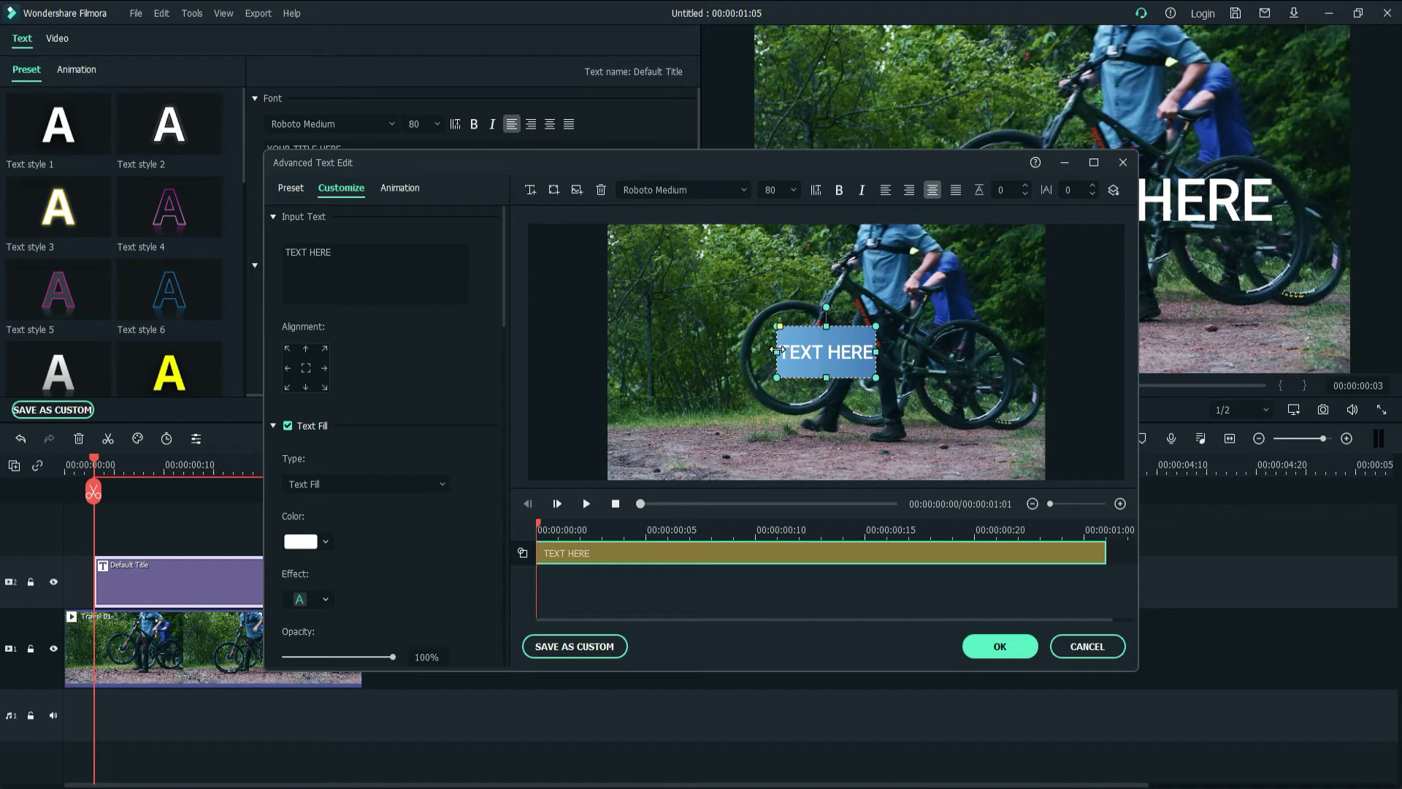
drag(777, 351, 613, 352)
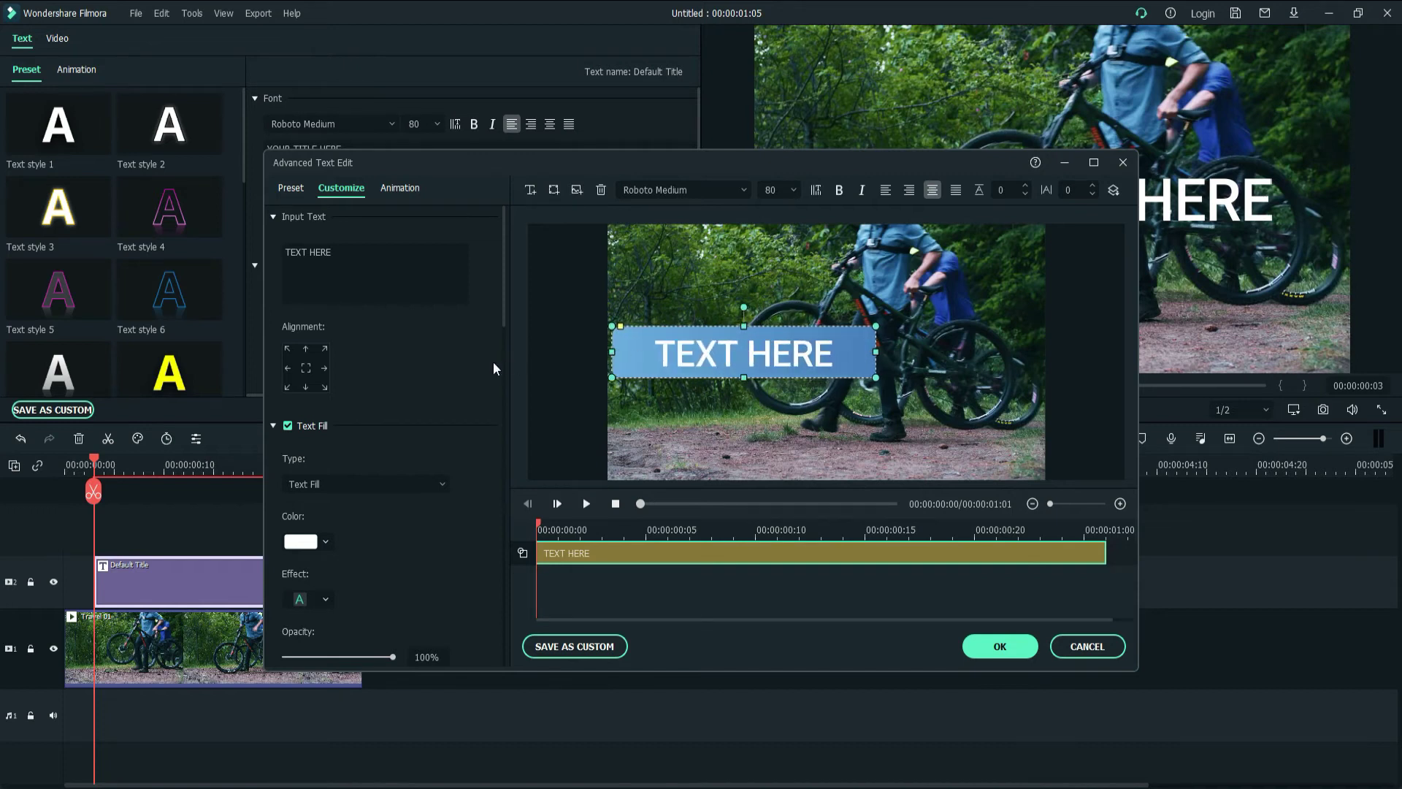
drag(699, 352, 754, 354)
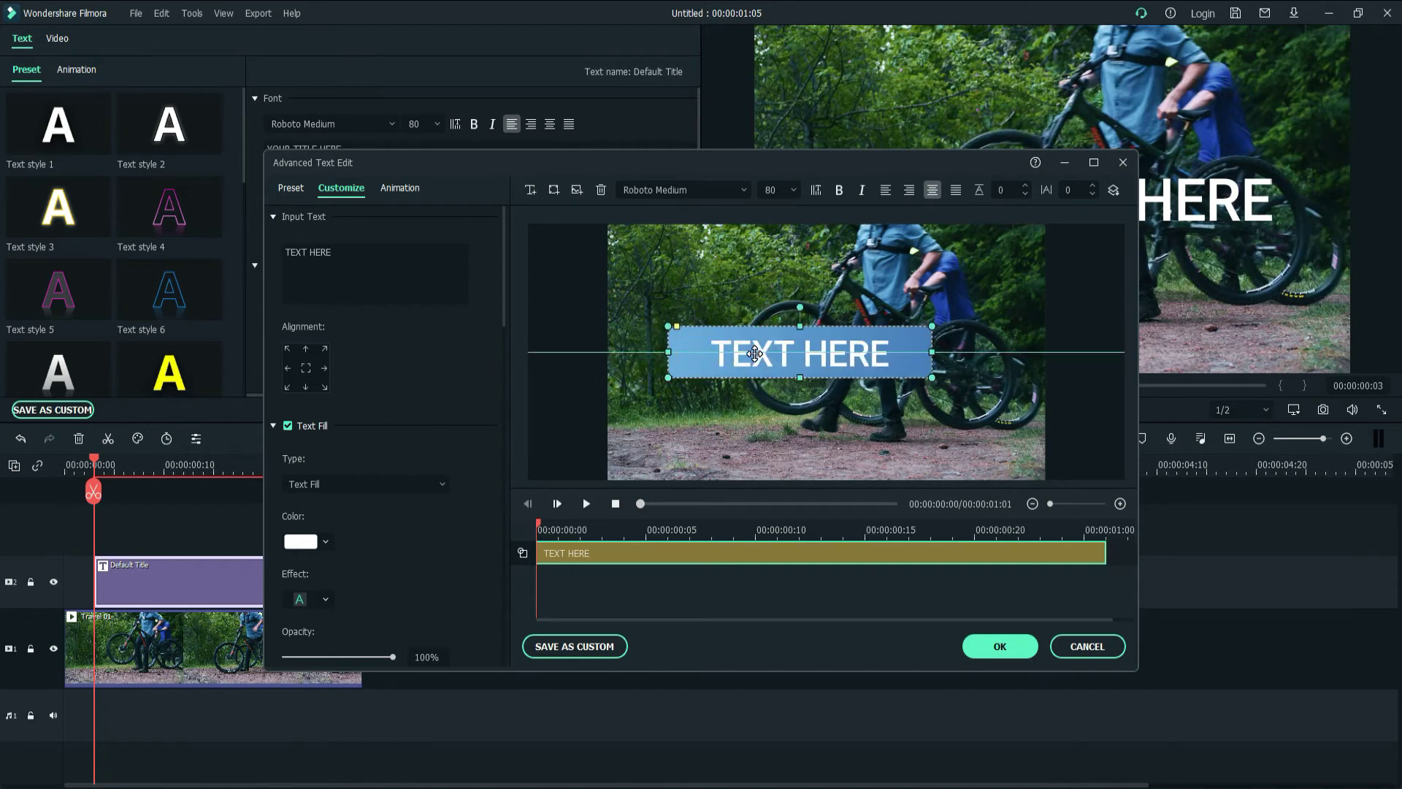
Round the box into a pill, shrink it, and move it to the frame's bottom-left corner.
click(678, 328)
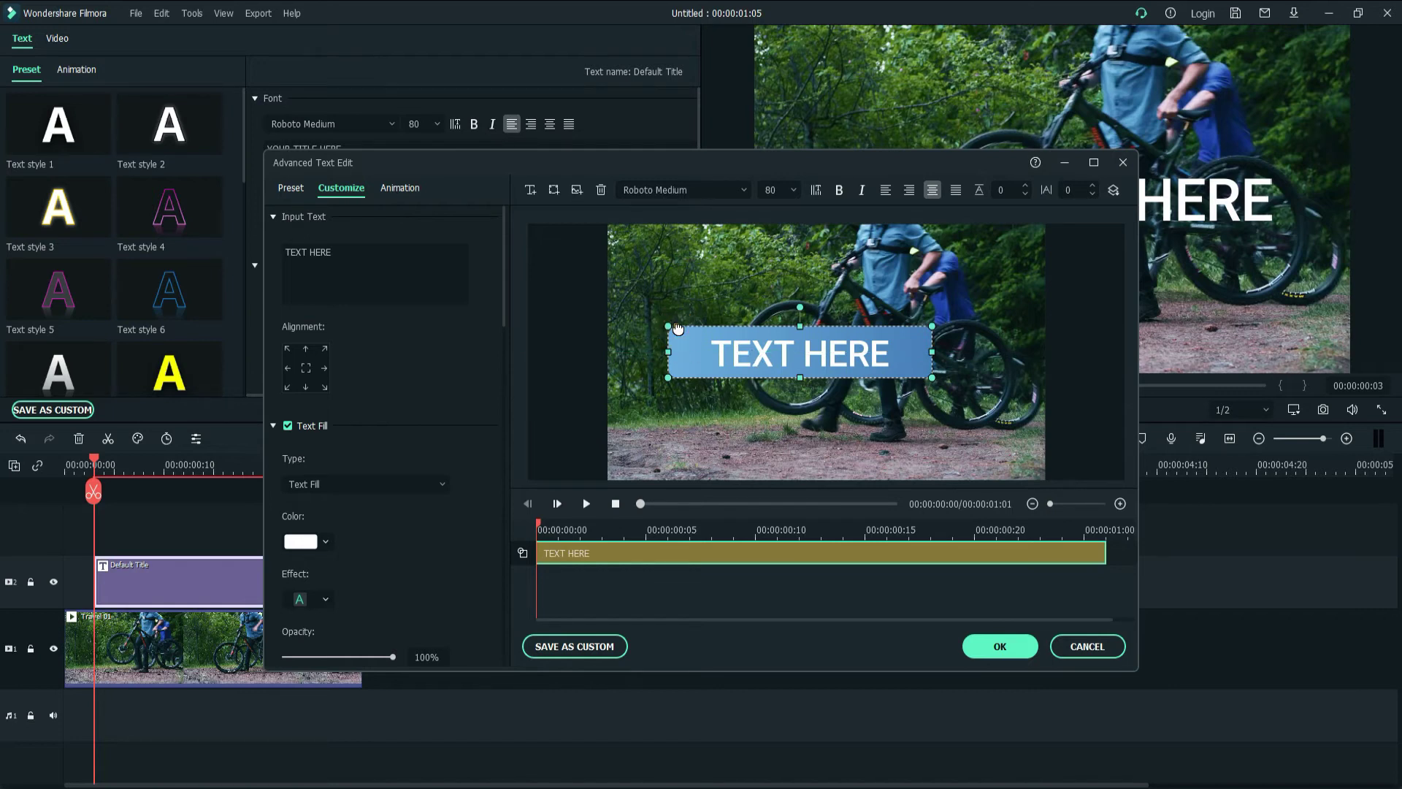
drag(678, 328, 717, 327)
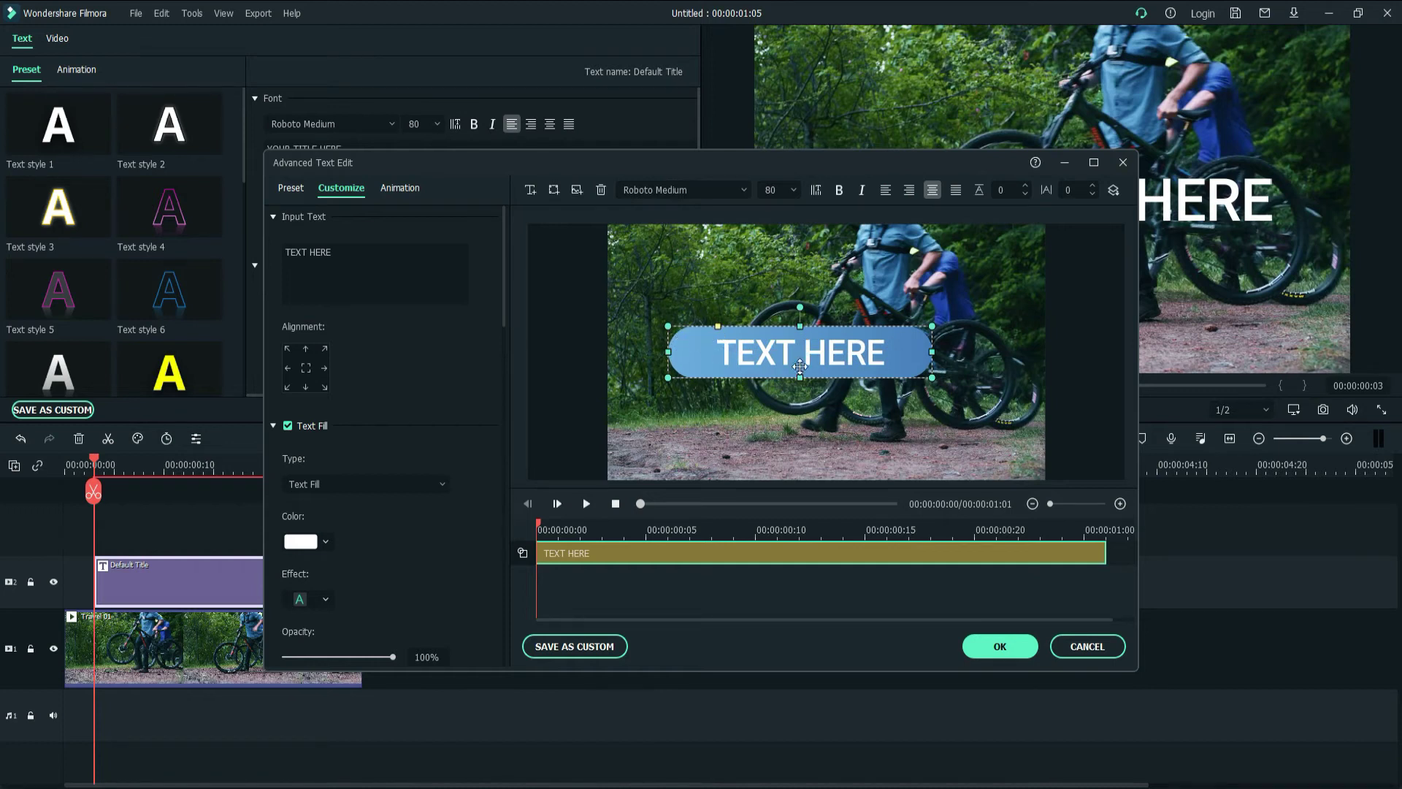
drag(704, 353, 646, 449)
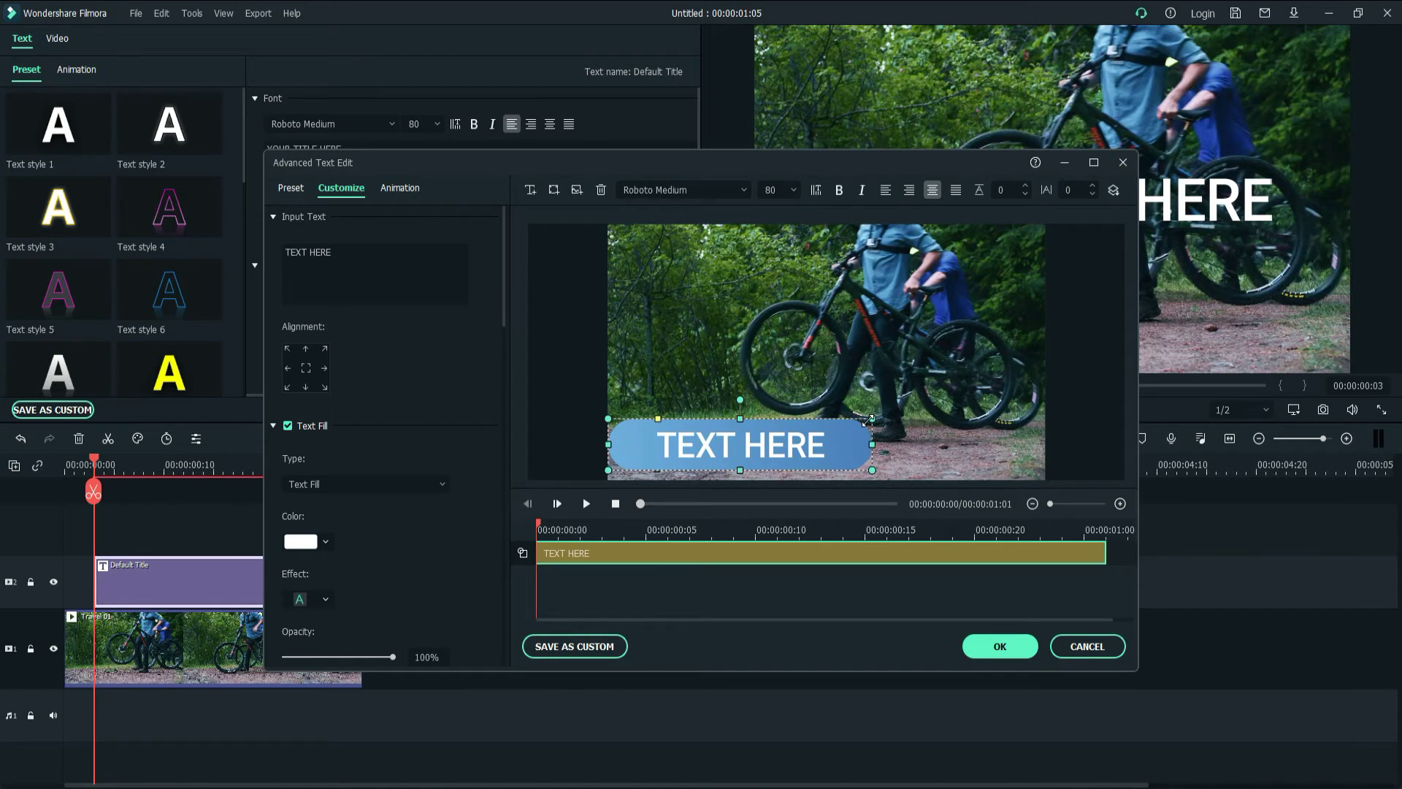
drag(873, 419, 782, 442)
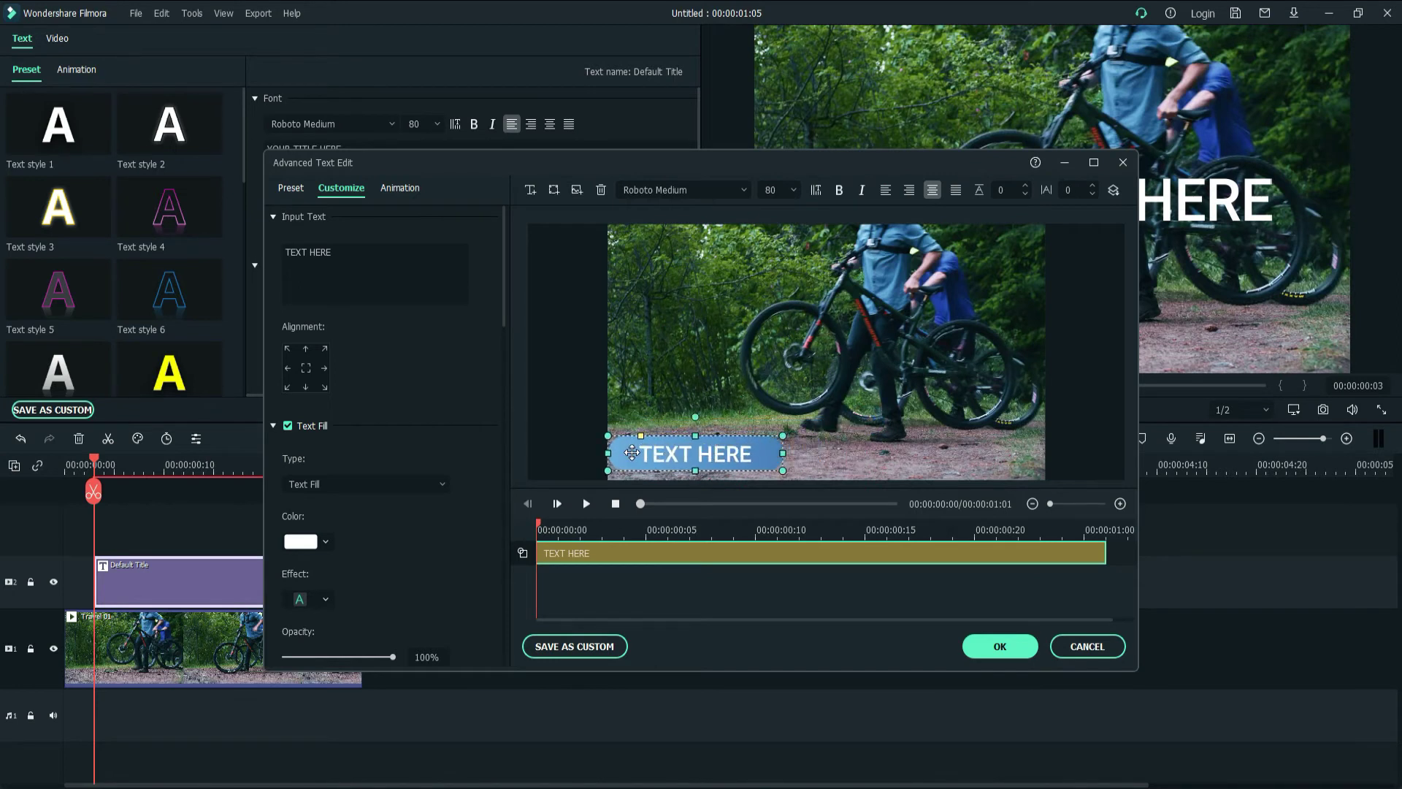
drag(633, 454, 634, 467)
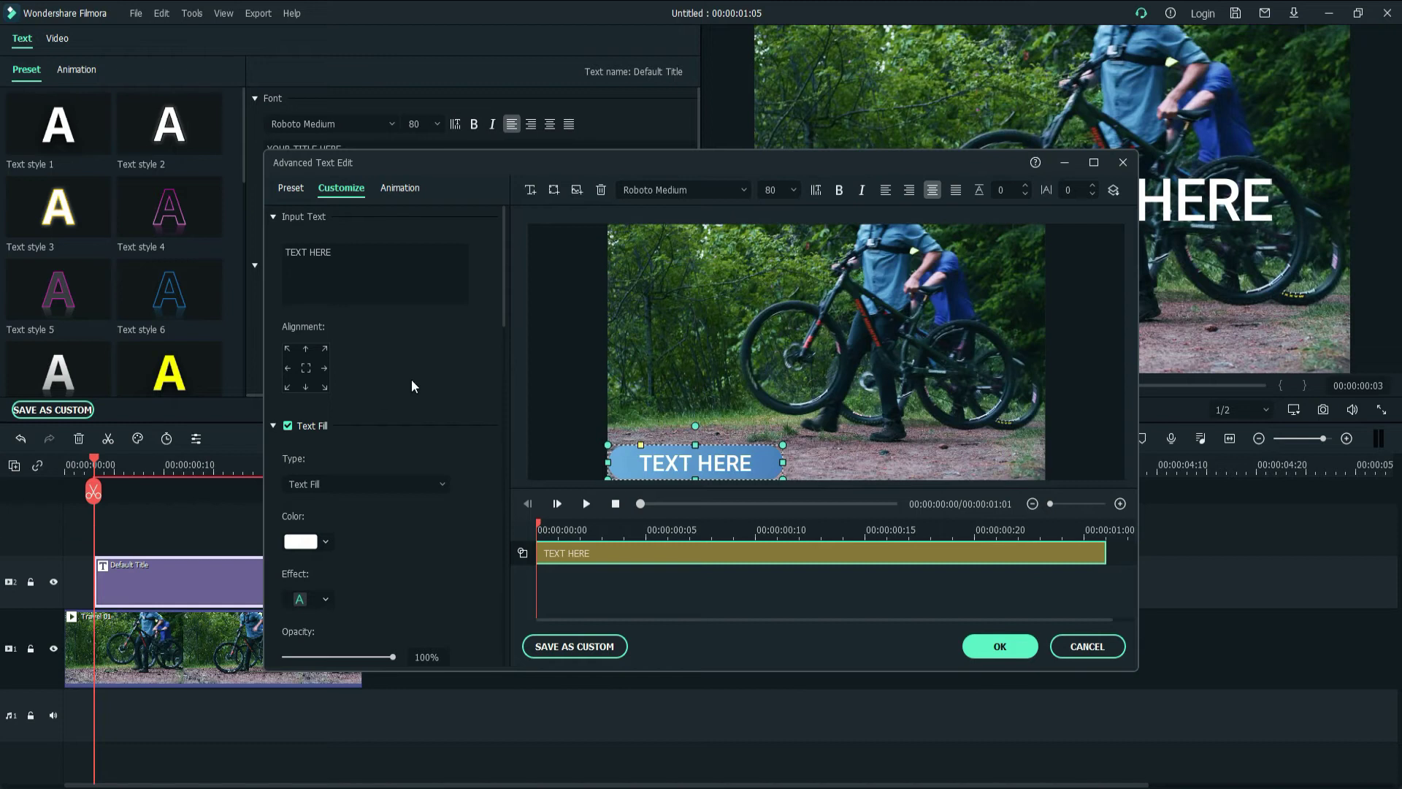
Set the text to Gradient Fill running from crimson to dark red.
click(344, 480)
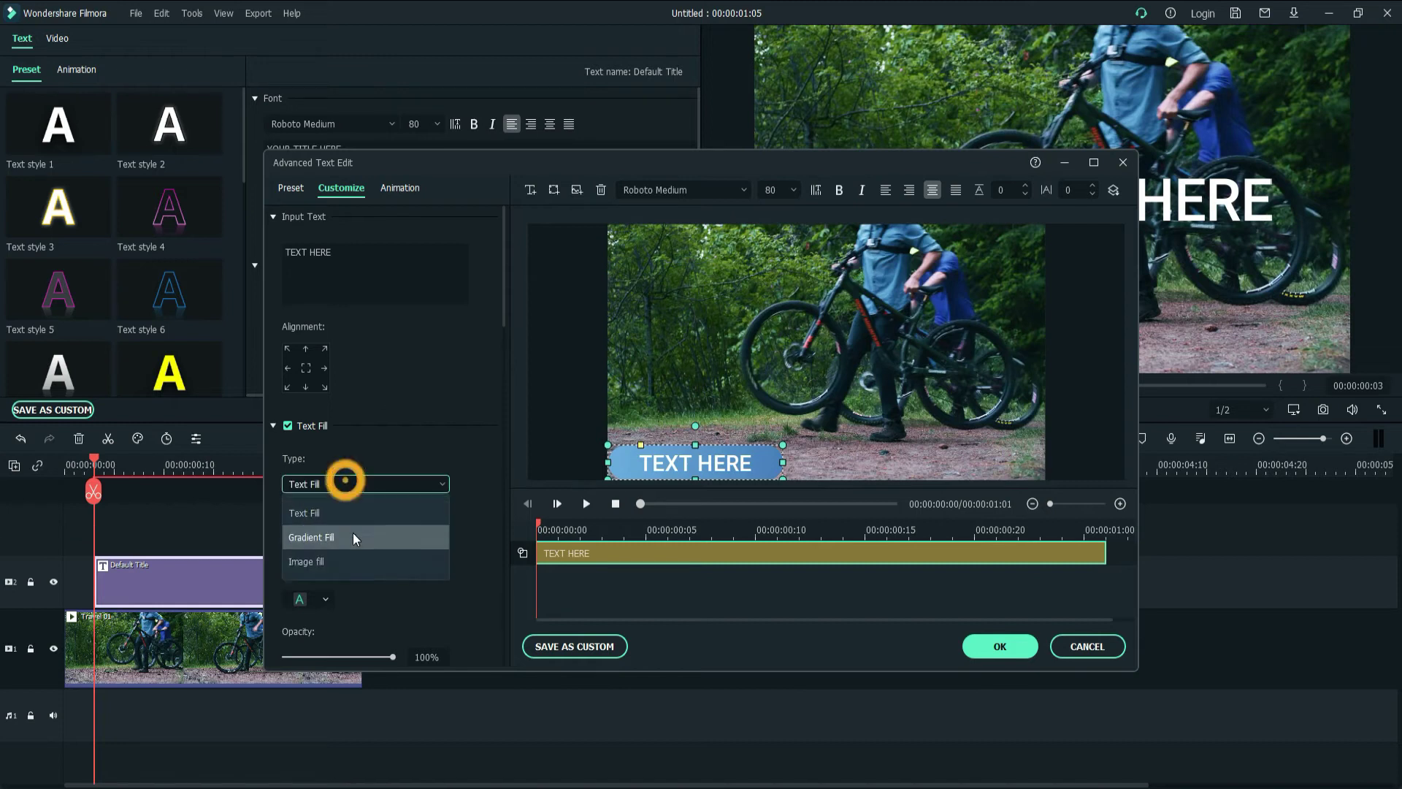
click(349, 537)
click(345, 482)
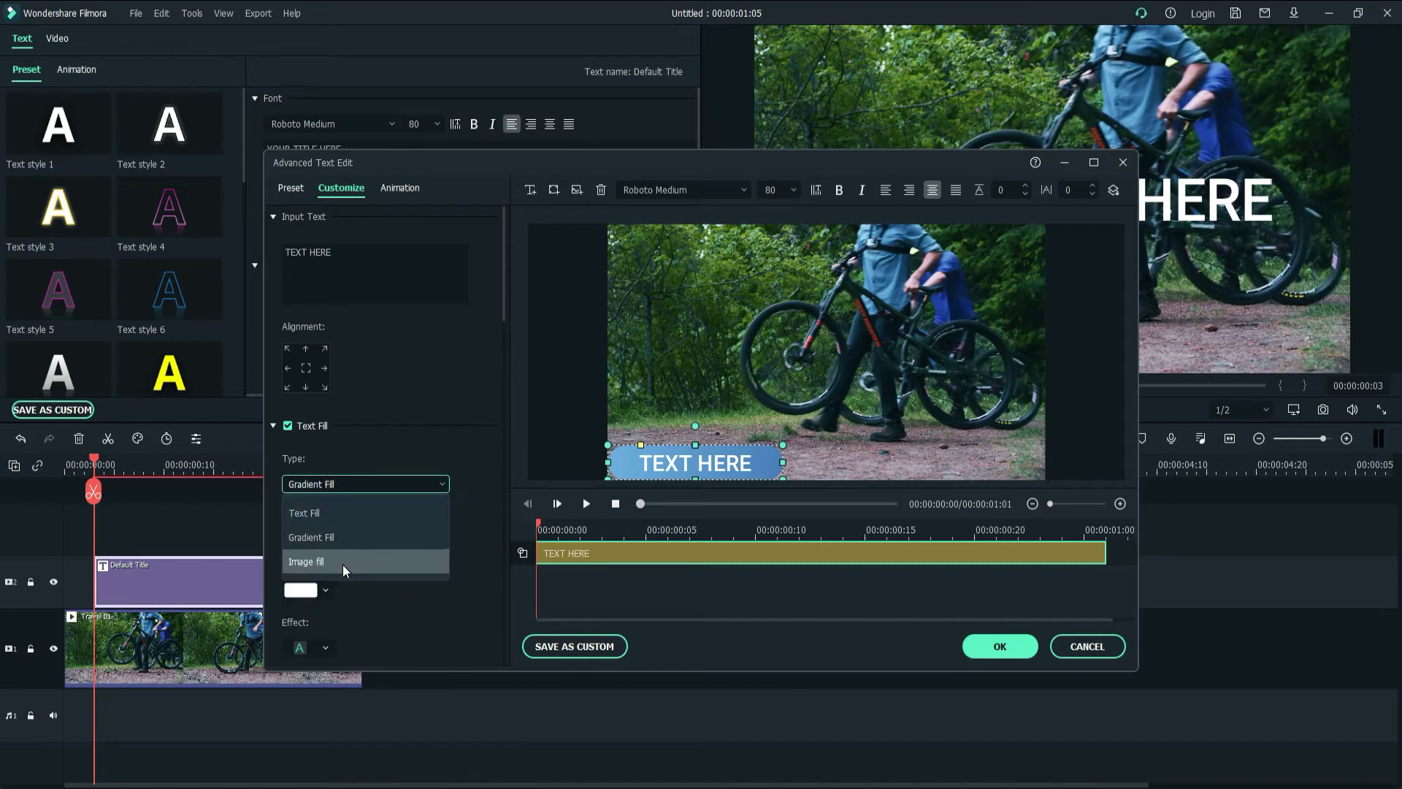
click(444, 434)
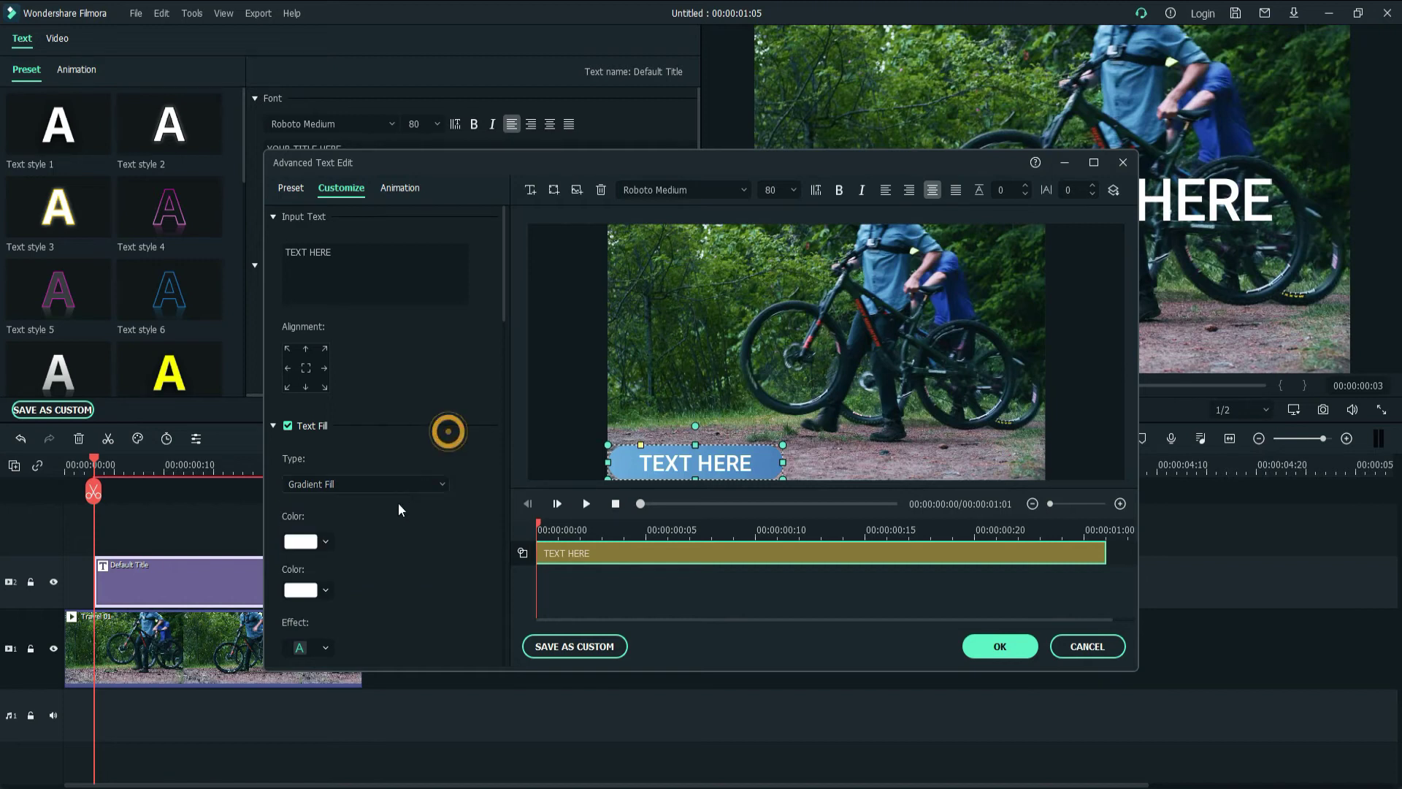
click(327, 542)
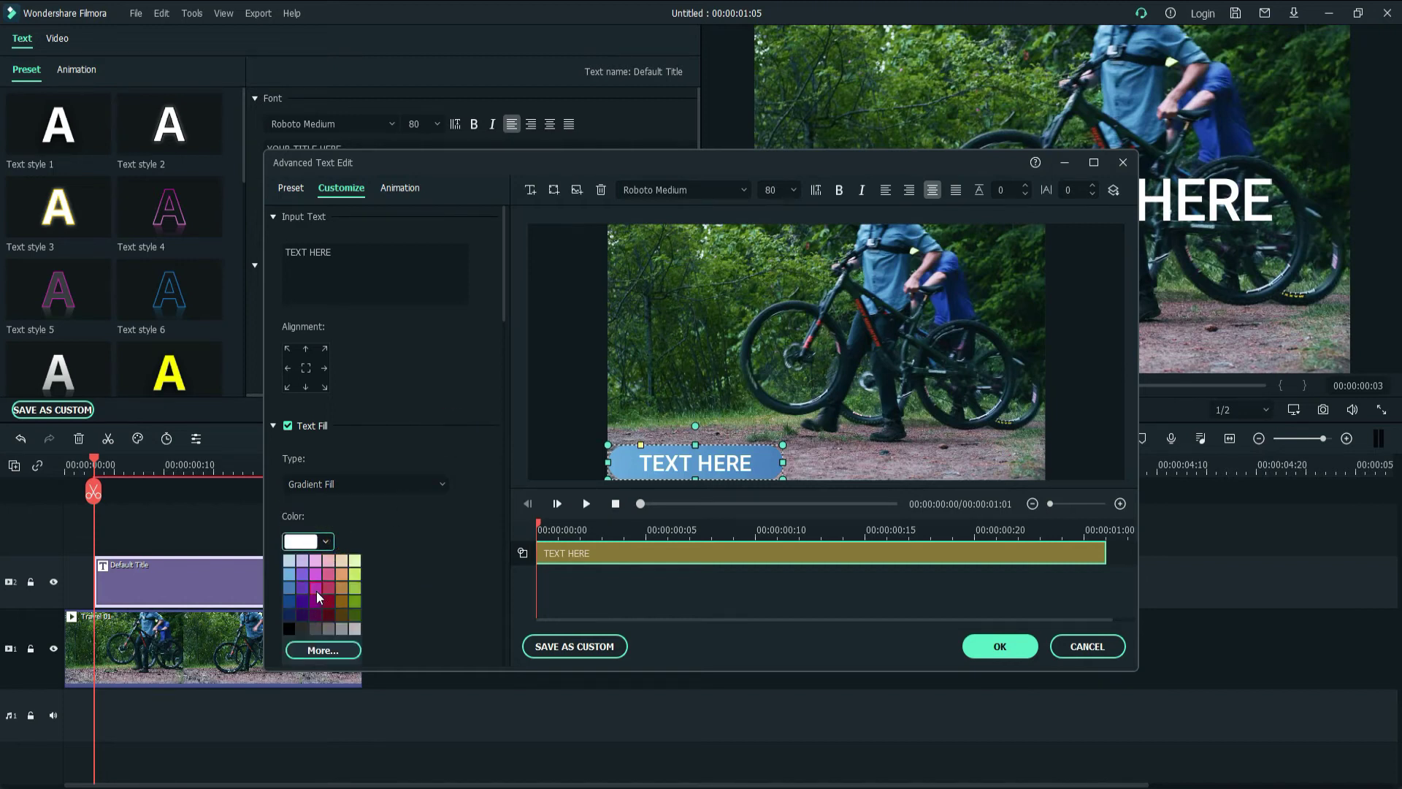
click(332, 585)
click(326, 591)
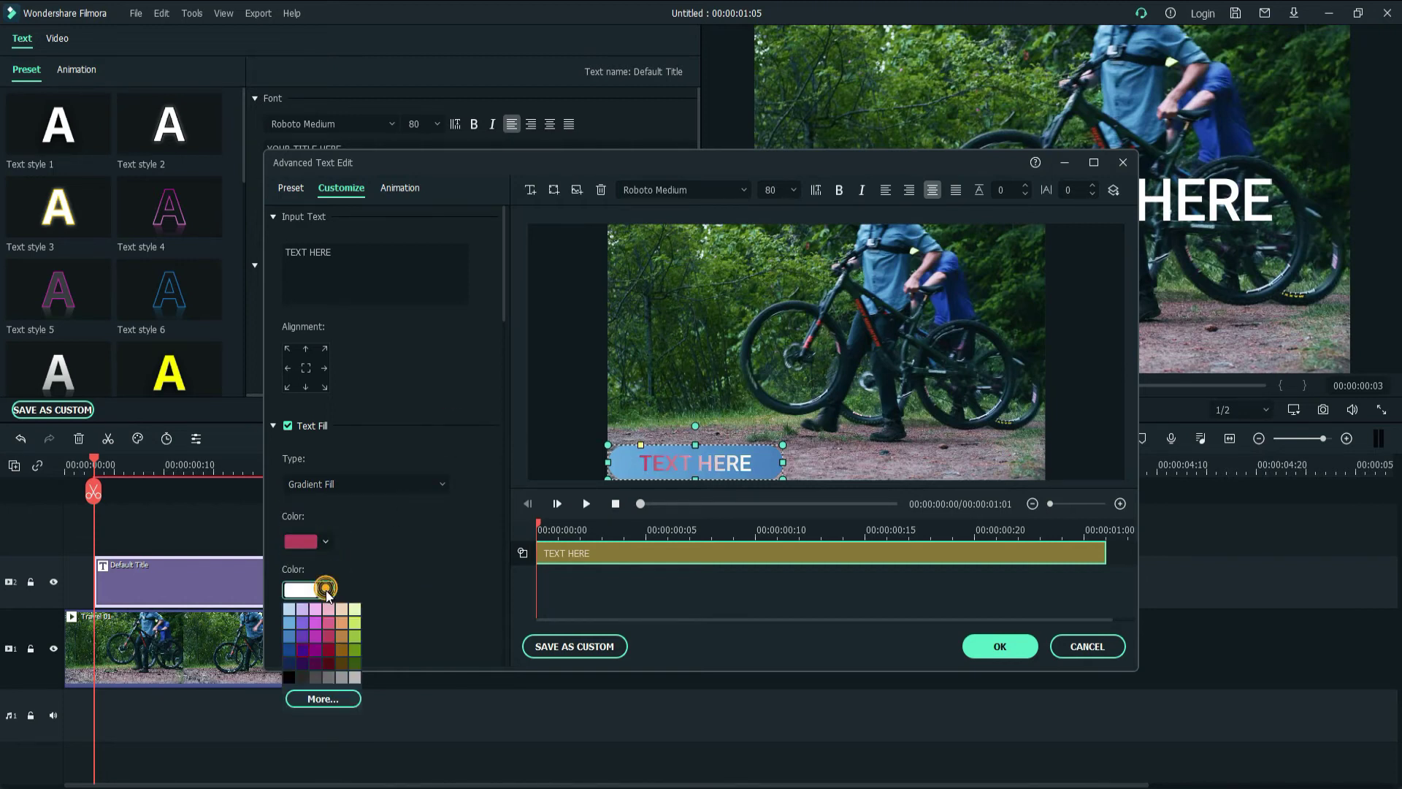
click(333, 651)
Apply the last text effect style to the title.
scroll(448, 541, down, 2)
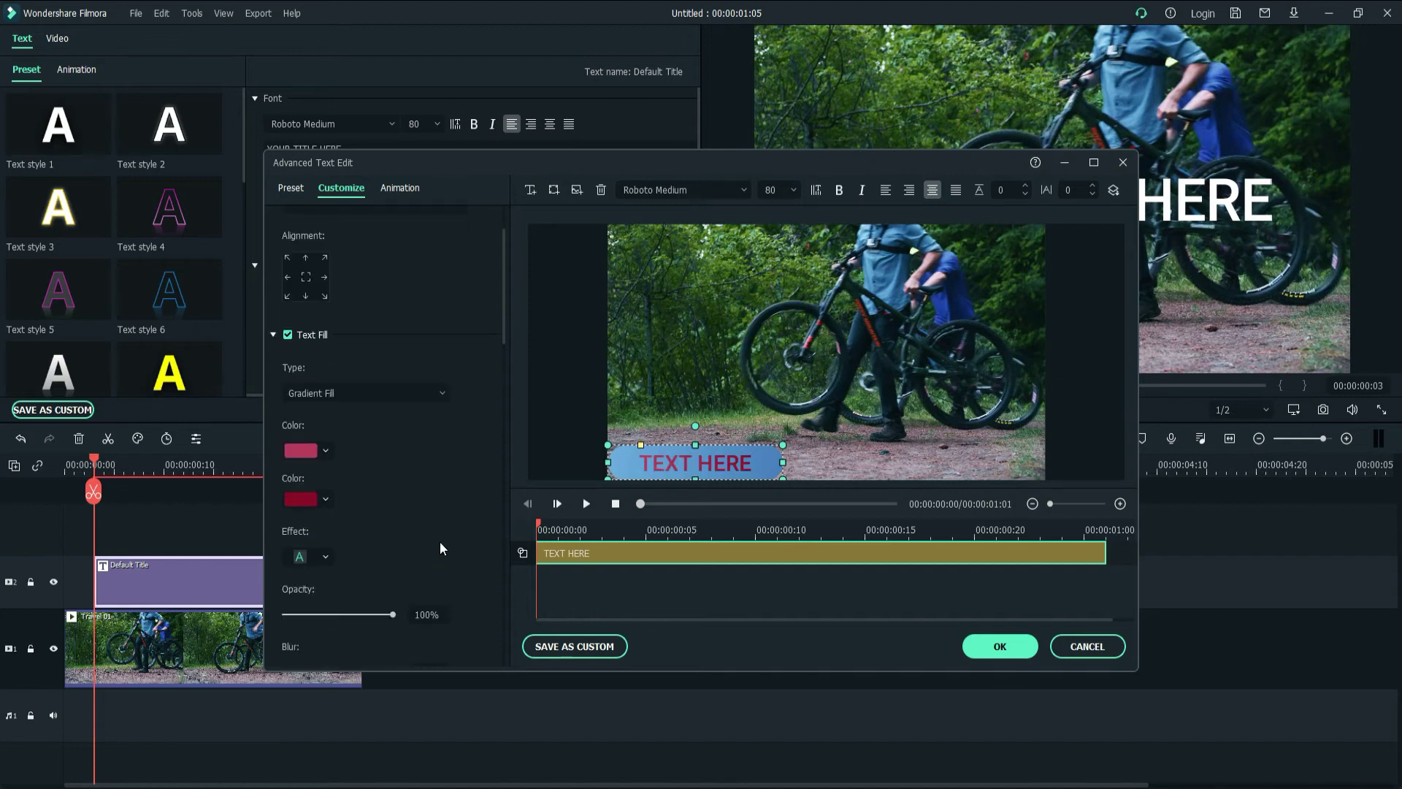
scroll(440, 549, down, 1)
click(326, 511)
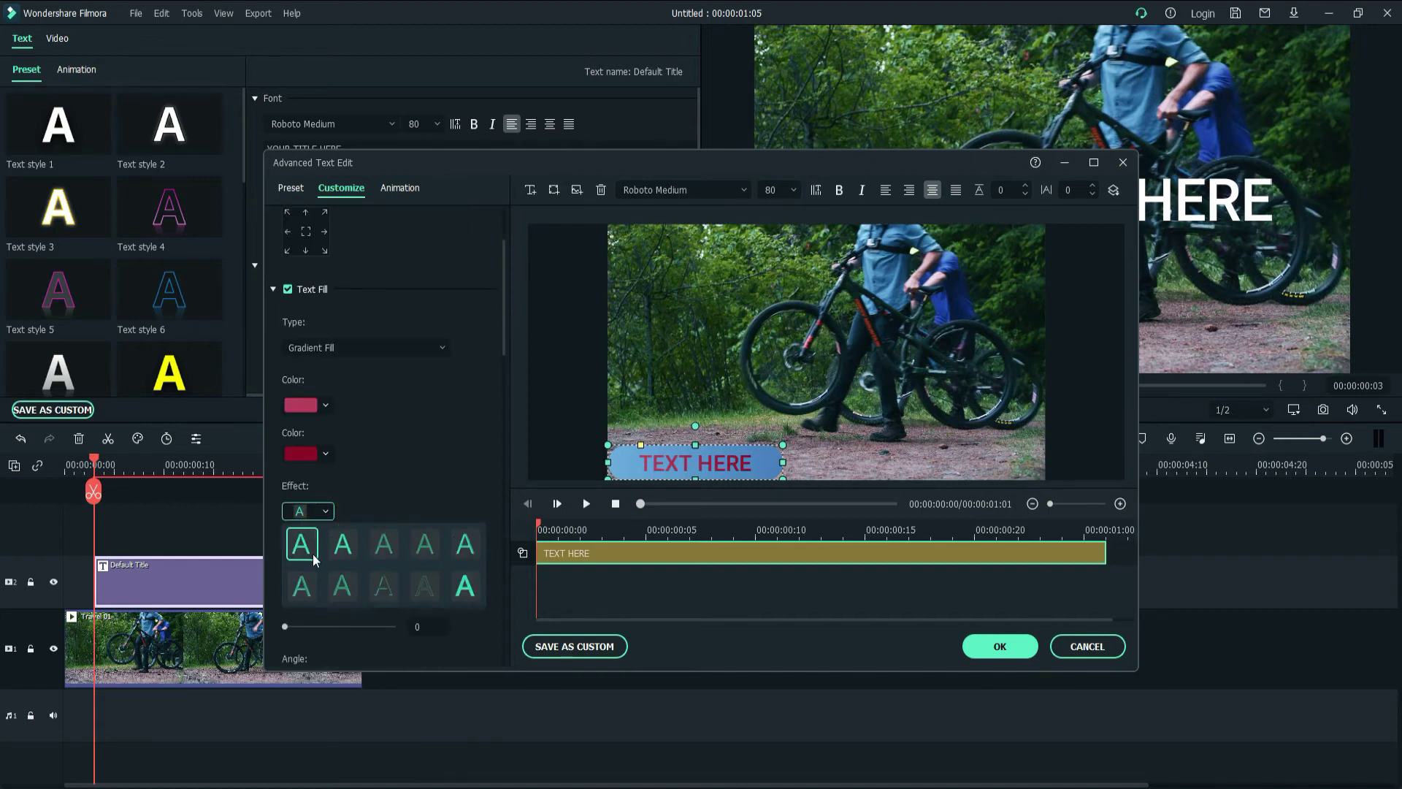
click(465, 590)
Set the text fill angle to 95° and blur to 1.
scroll(442, 537, down, 1)
scroll(431, 510, down, 3)
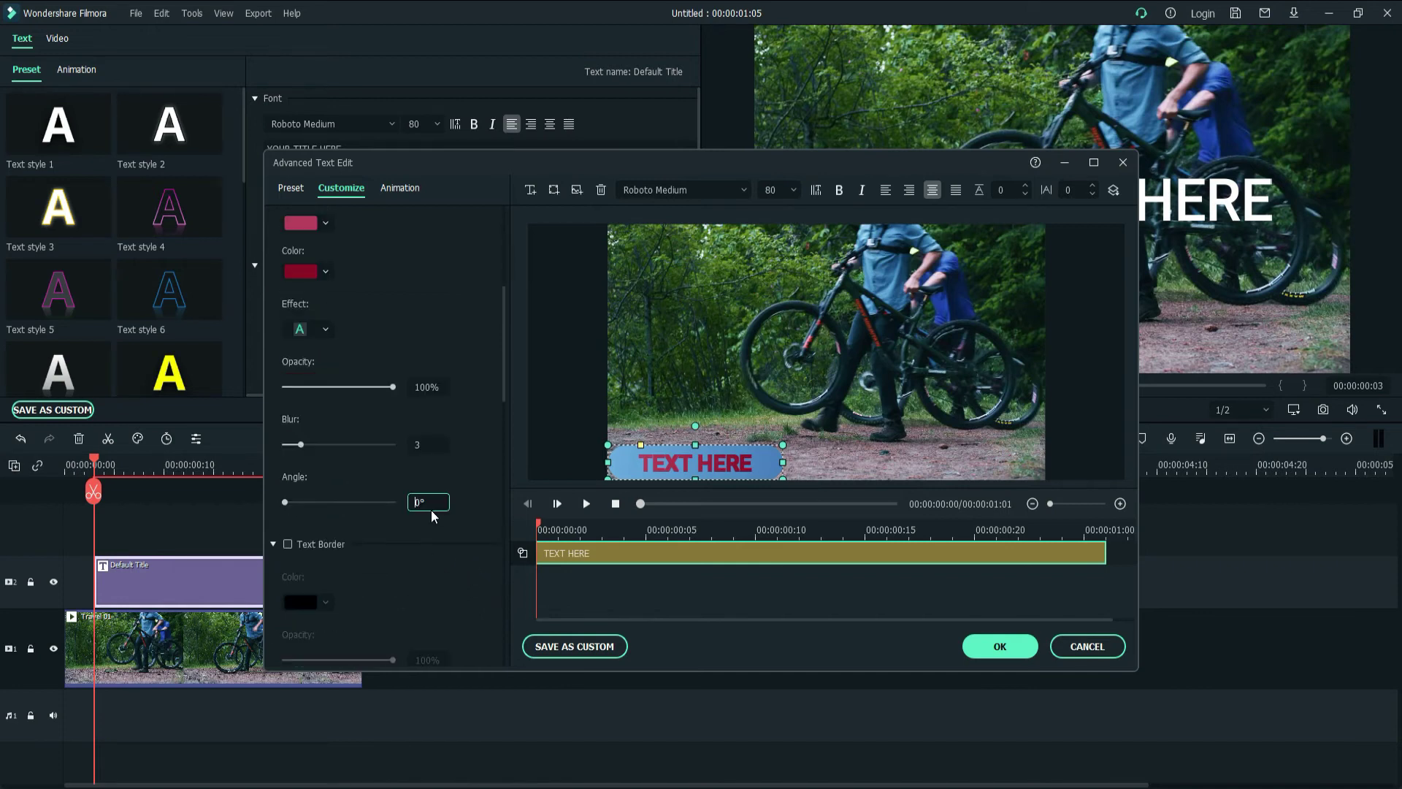
scroll(344, 511, down, 1)
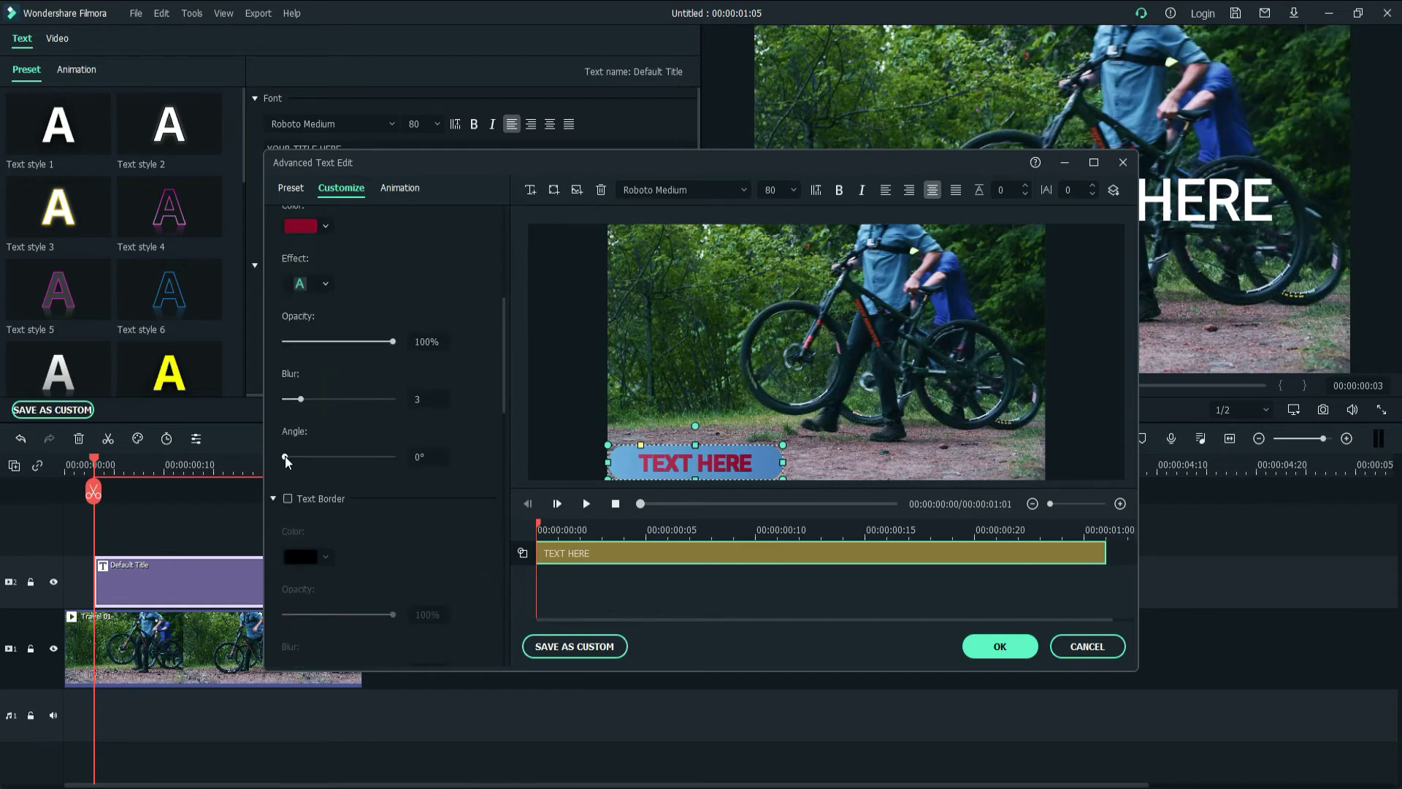
drag(285, 456, 314, 456)
mouse_move(300, 397)
mouse_down()
mouse_move(335, 401)
mouse_move(268, 406)
mouse_move(290, 399)
mouse_up()
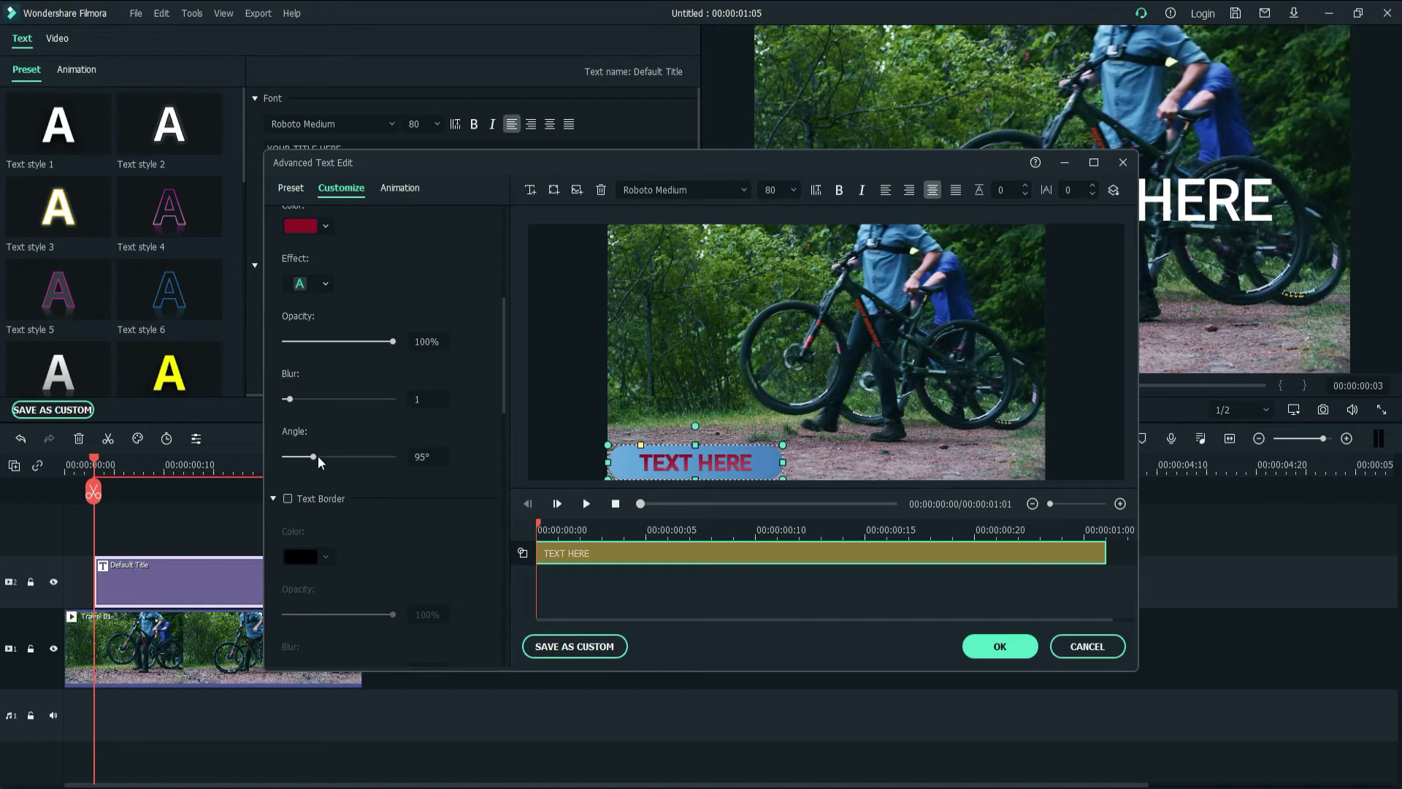
scroll(332, 521, down, 2)
Enable Text Border and keep the shape fill type as Gradient Fill.
click(287, 408)
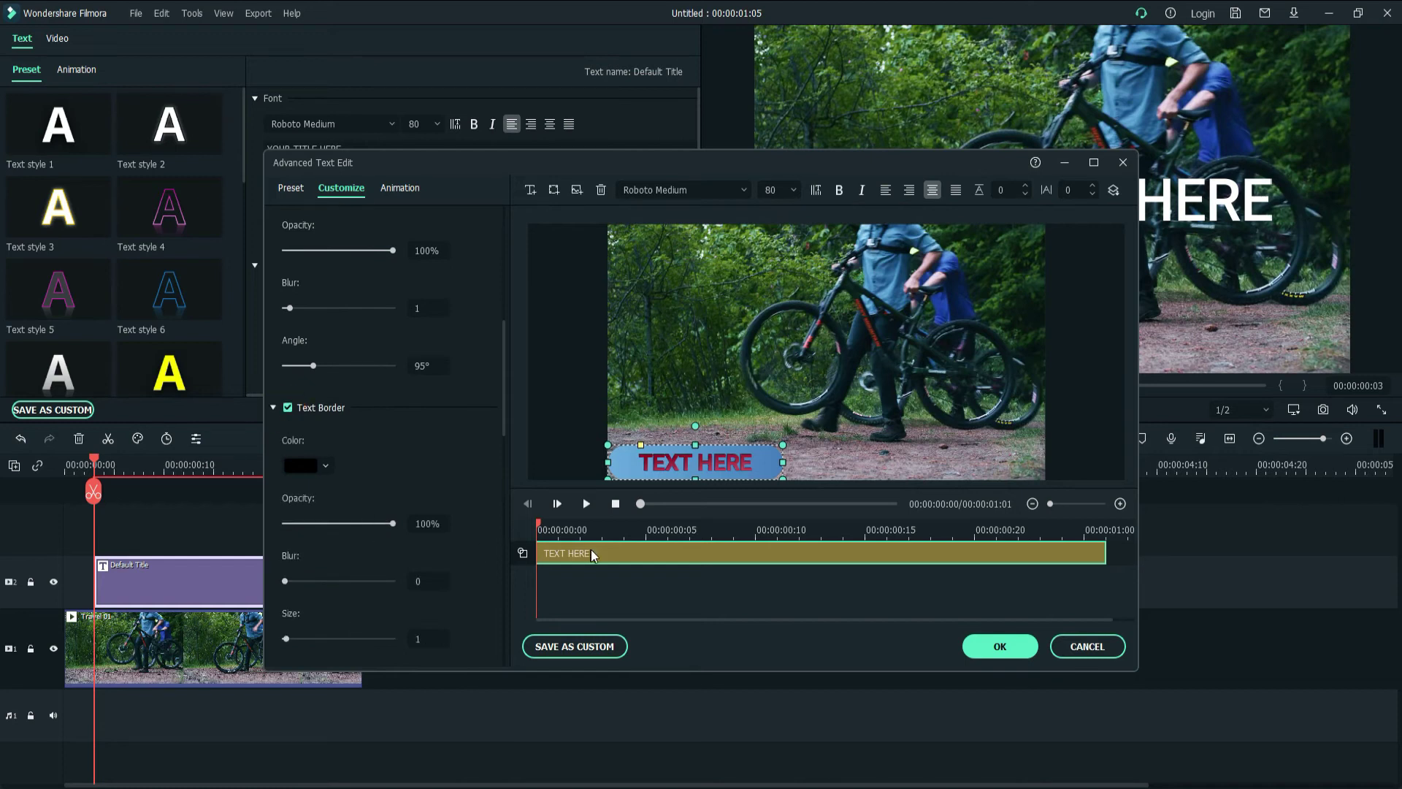
scroll(314, 515, down, 2)
scroll(322, 540, down, 10)
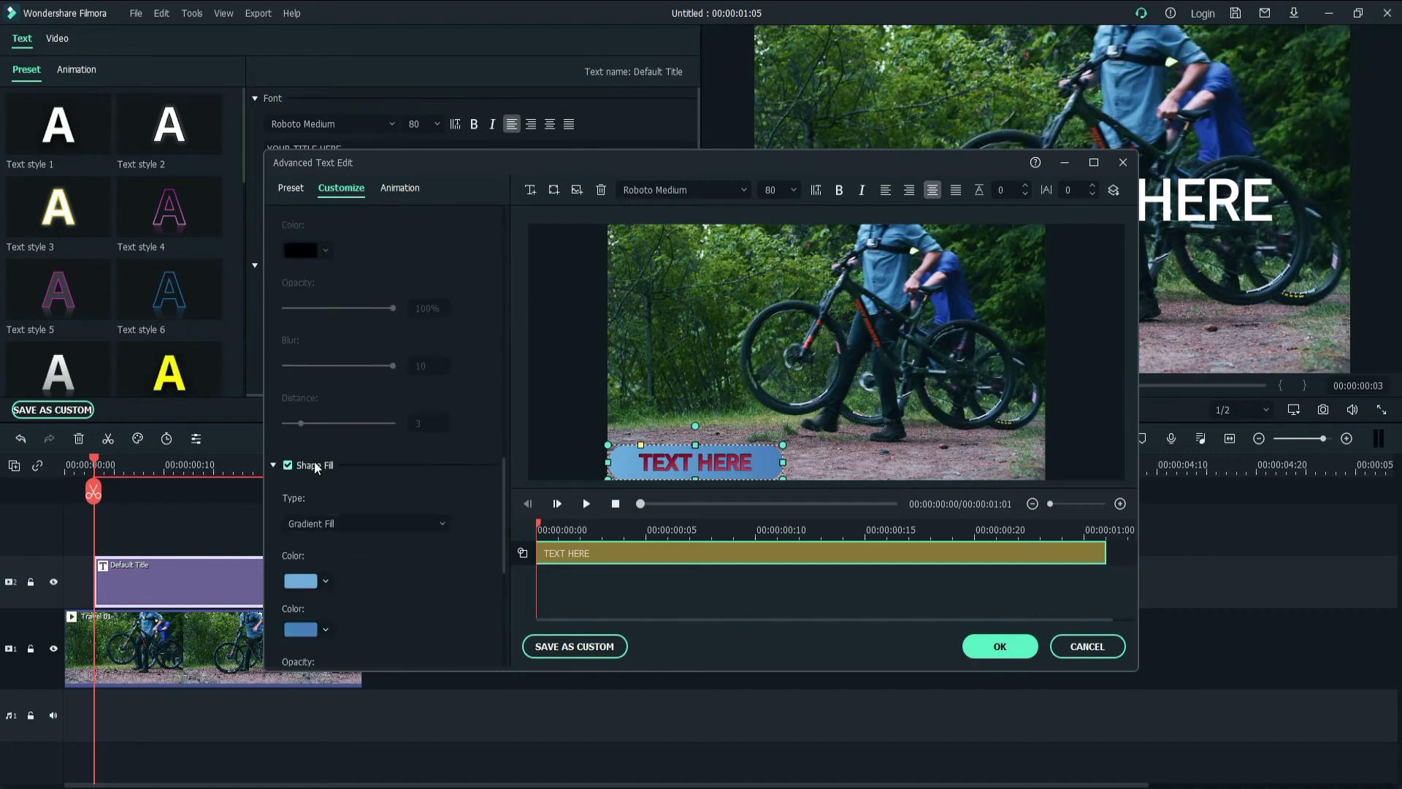
click(353, 524)
click(300, 575)
Enable the text shadow on the title.
scroll(320, 435, up, 3)
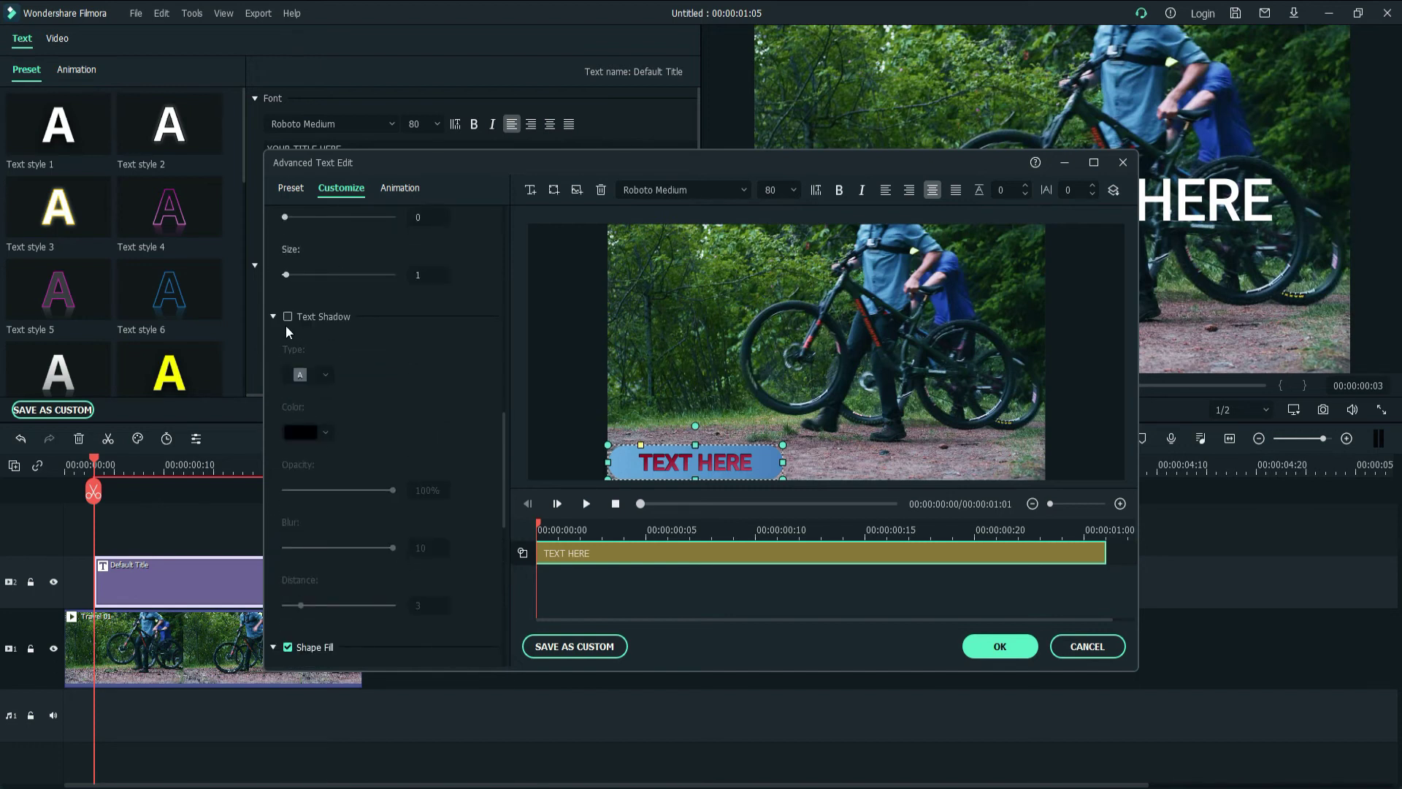
click(287, 318)
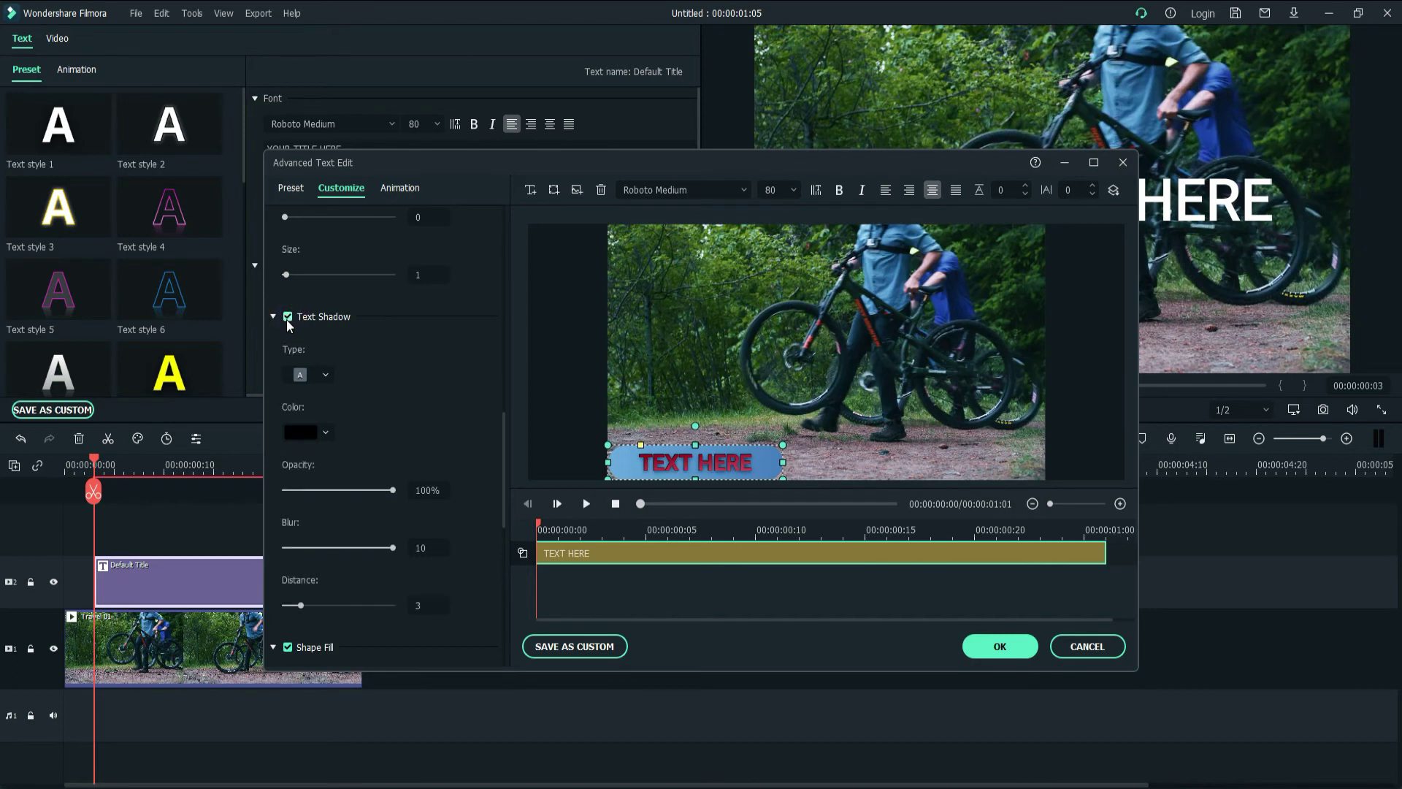
click(286, 319)
click(287, 320)
Apply the Left Dir Insert animation, moving its end point later and start point earlier.
click(400, 189)
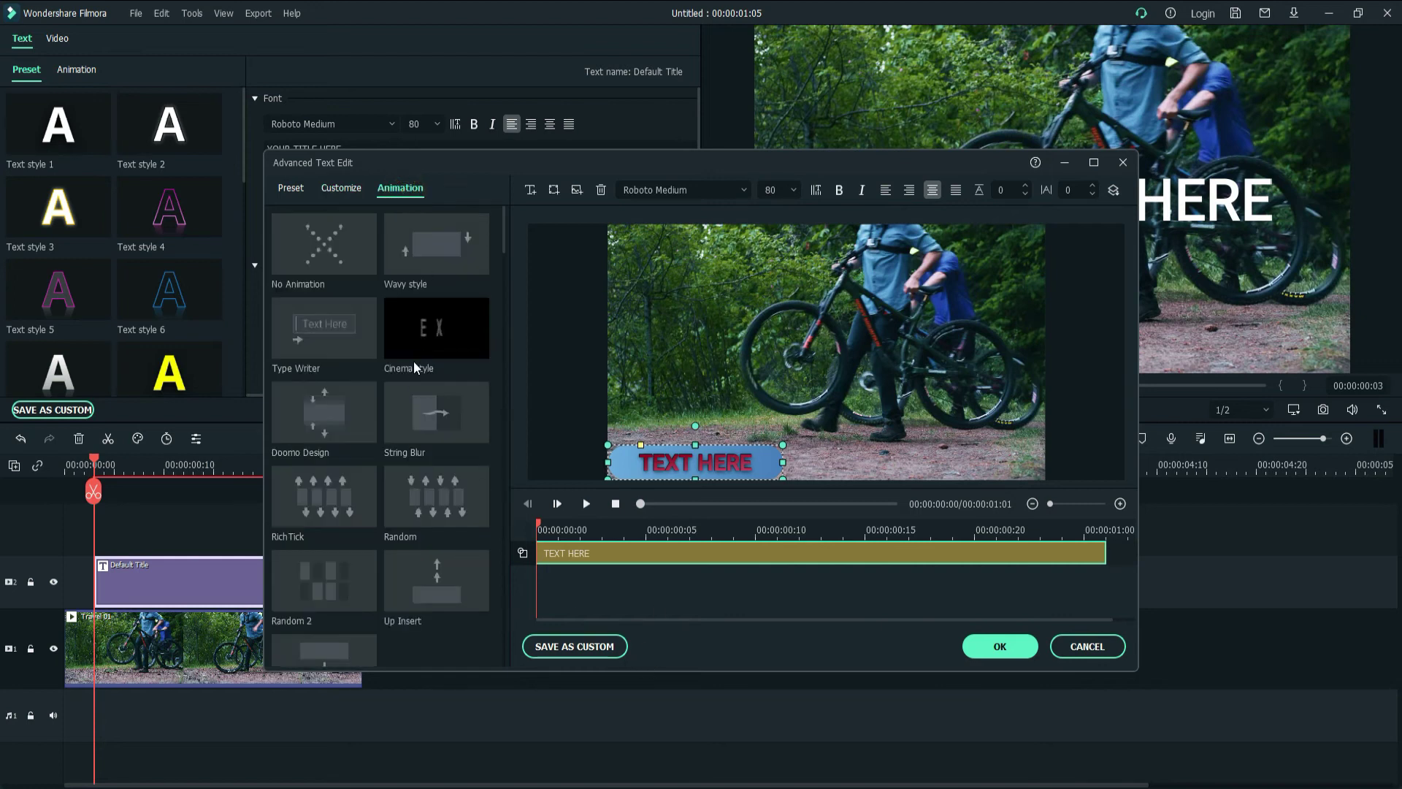
scroll(374, 552, down, 3)
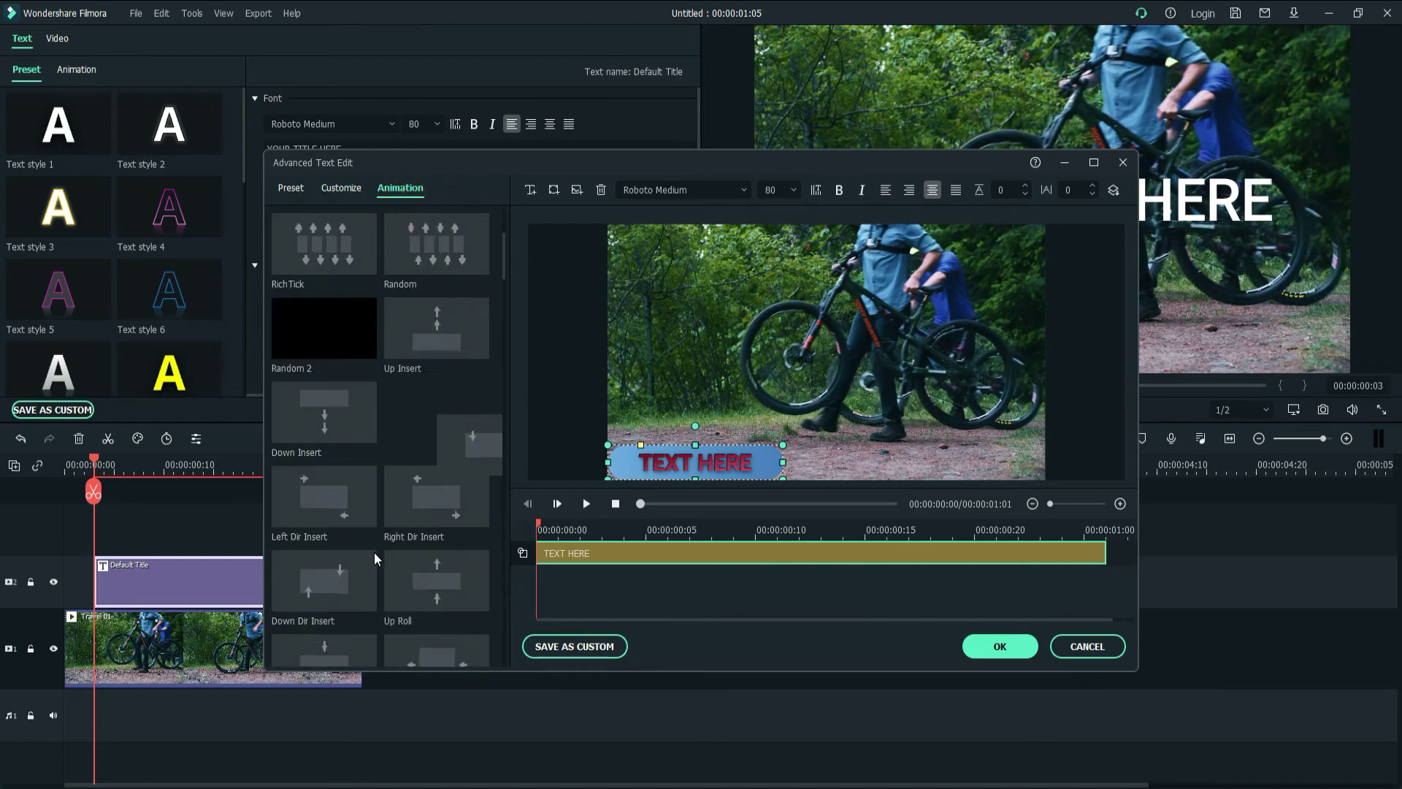
scroll(374, 559, down, 3)
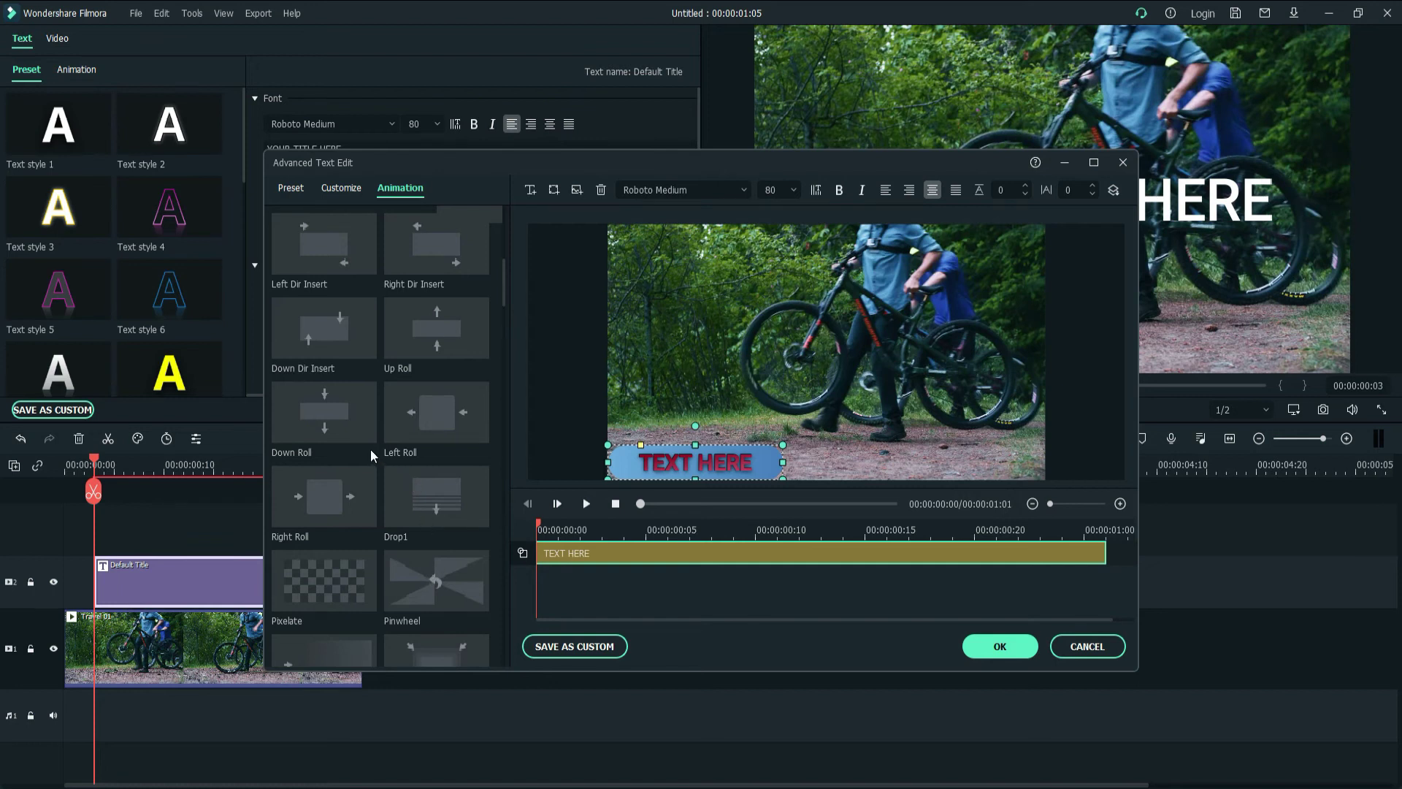
click(310, 270)
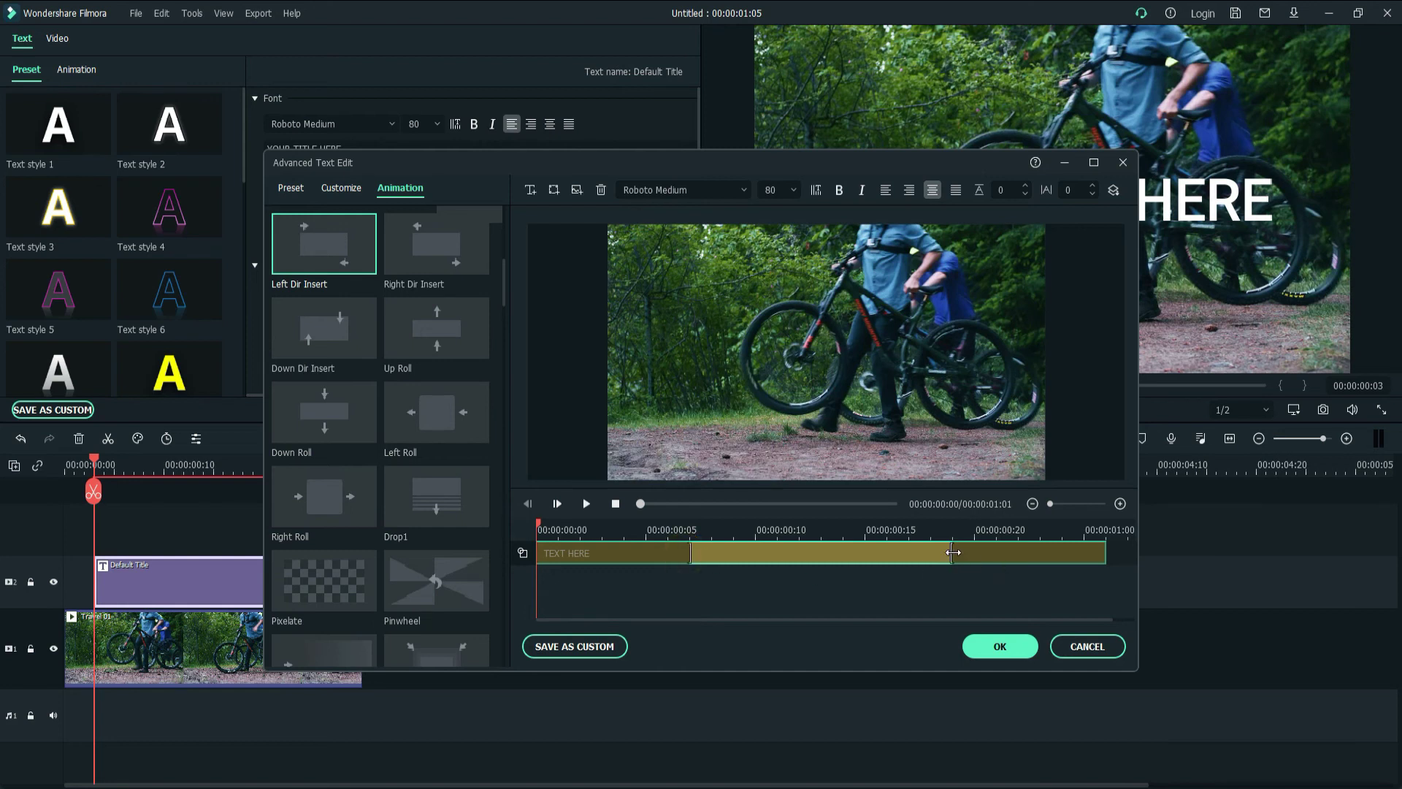
drag(950, 555, 1040, 555)
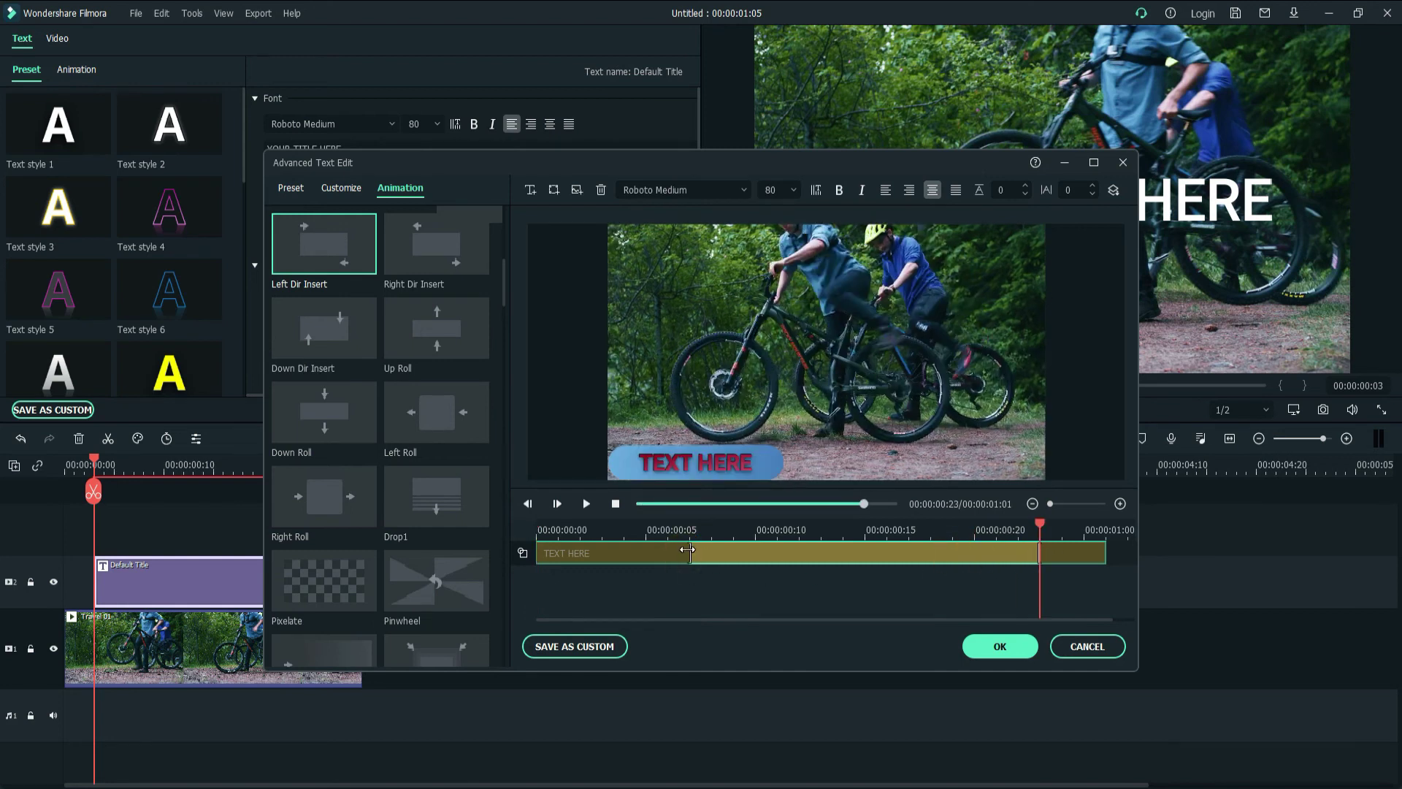
drag(690, 553, 624, 553)
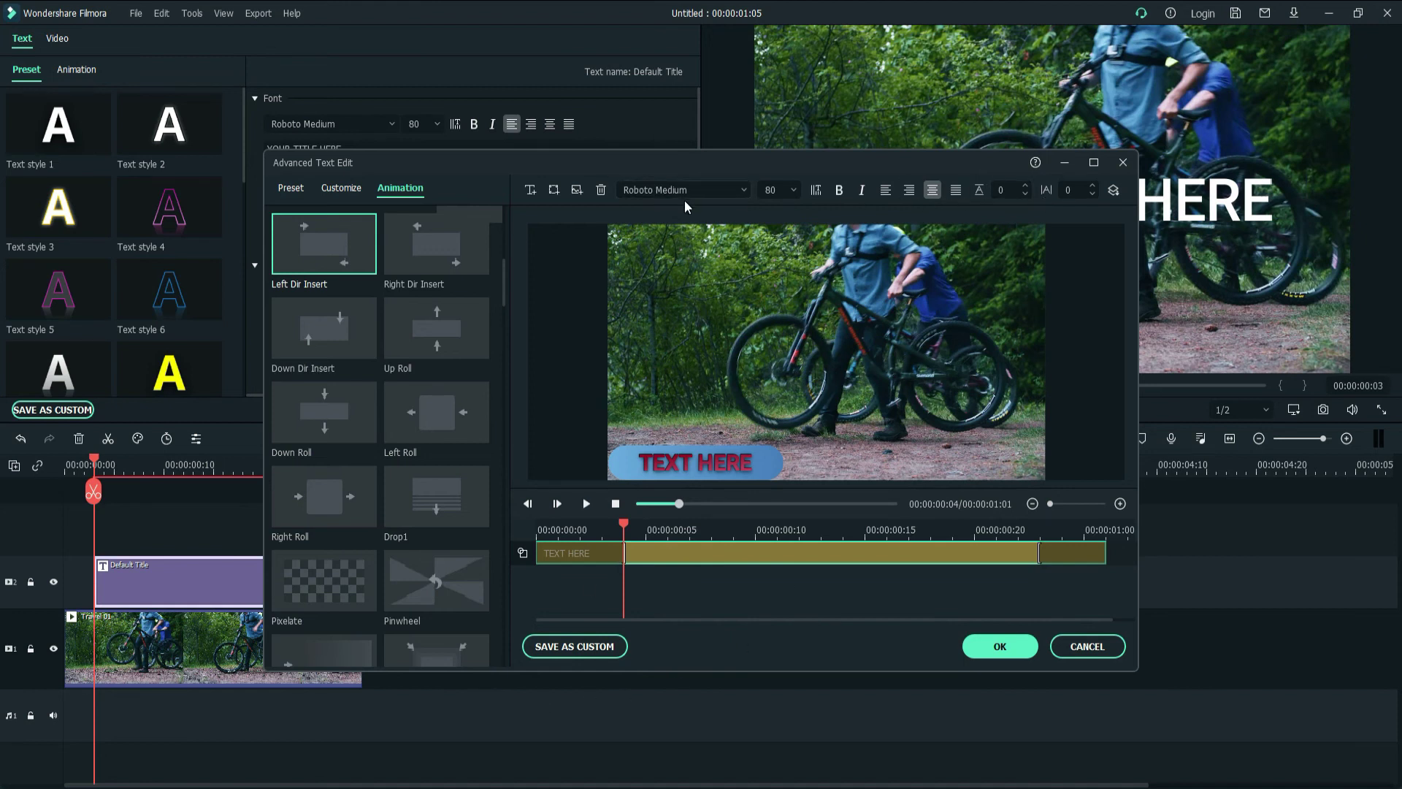
Save the title as a custom preset under a typed name, then confirm both editors with OK.
click(567, 655)
drag(608, 380, 491, 382)
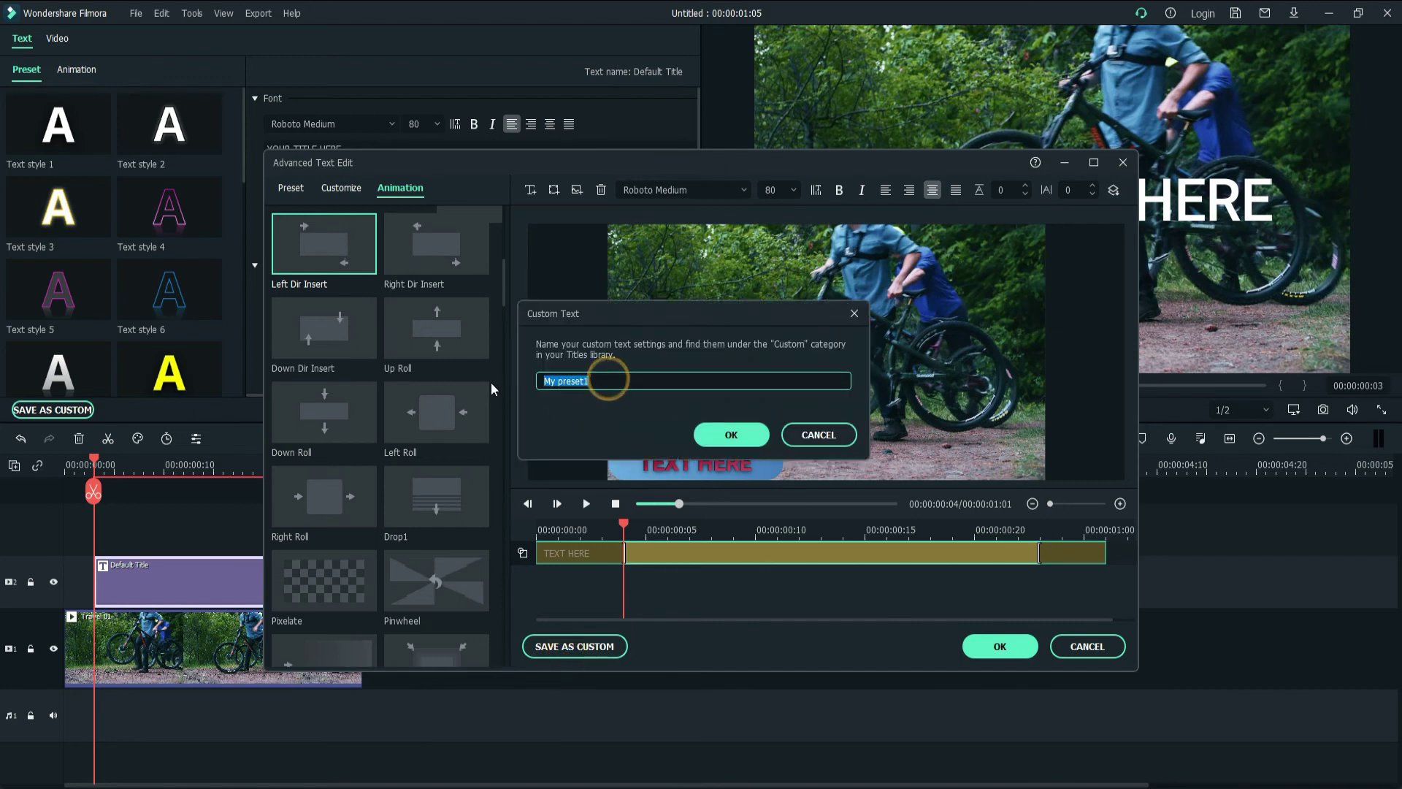
text(harine)
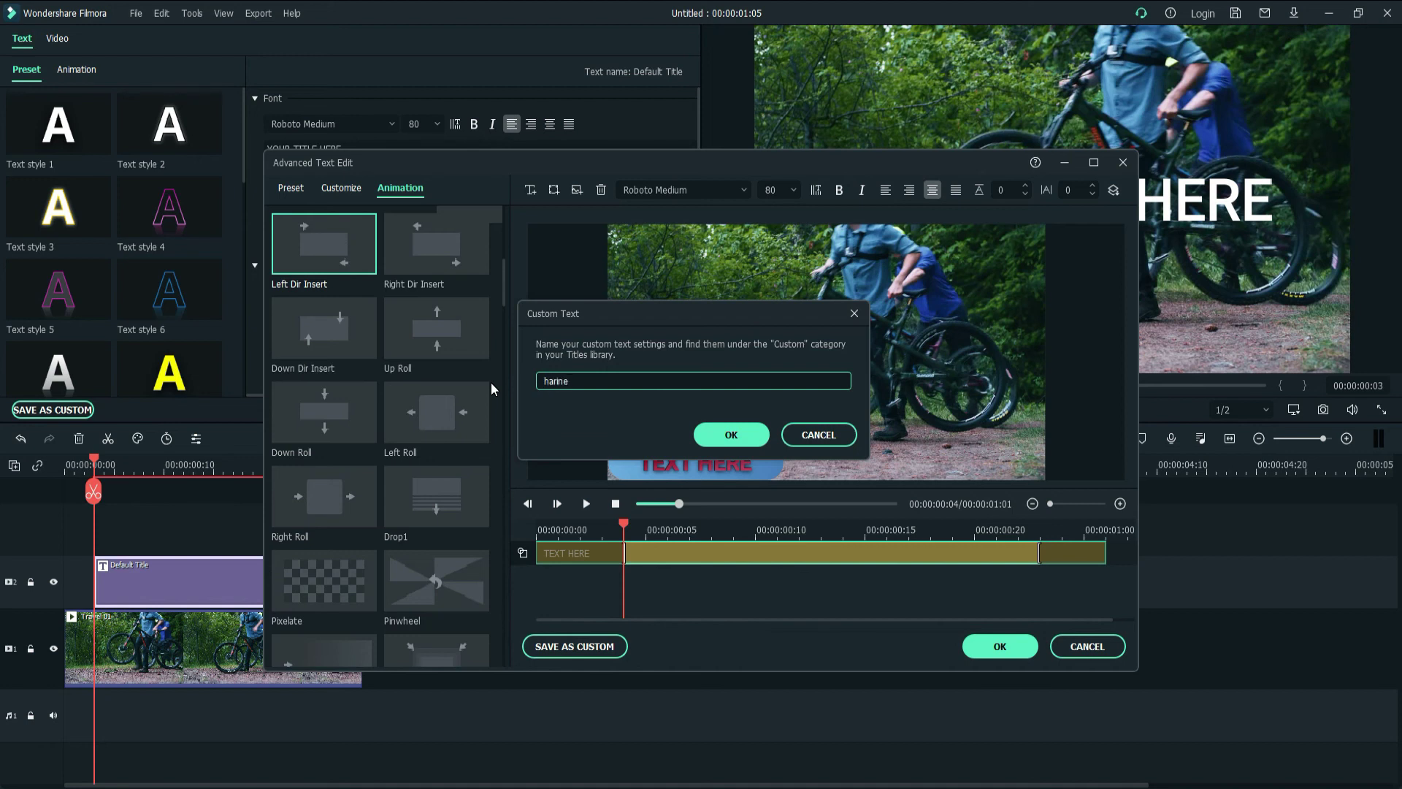
key(BackSpace)
key(BackSpace)
text(n)
key(BackSpace)
key(BackSpace)
text(inder)
click(734, 436)
click(1000, 648)
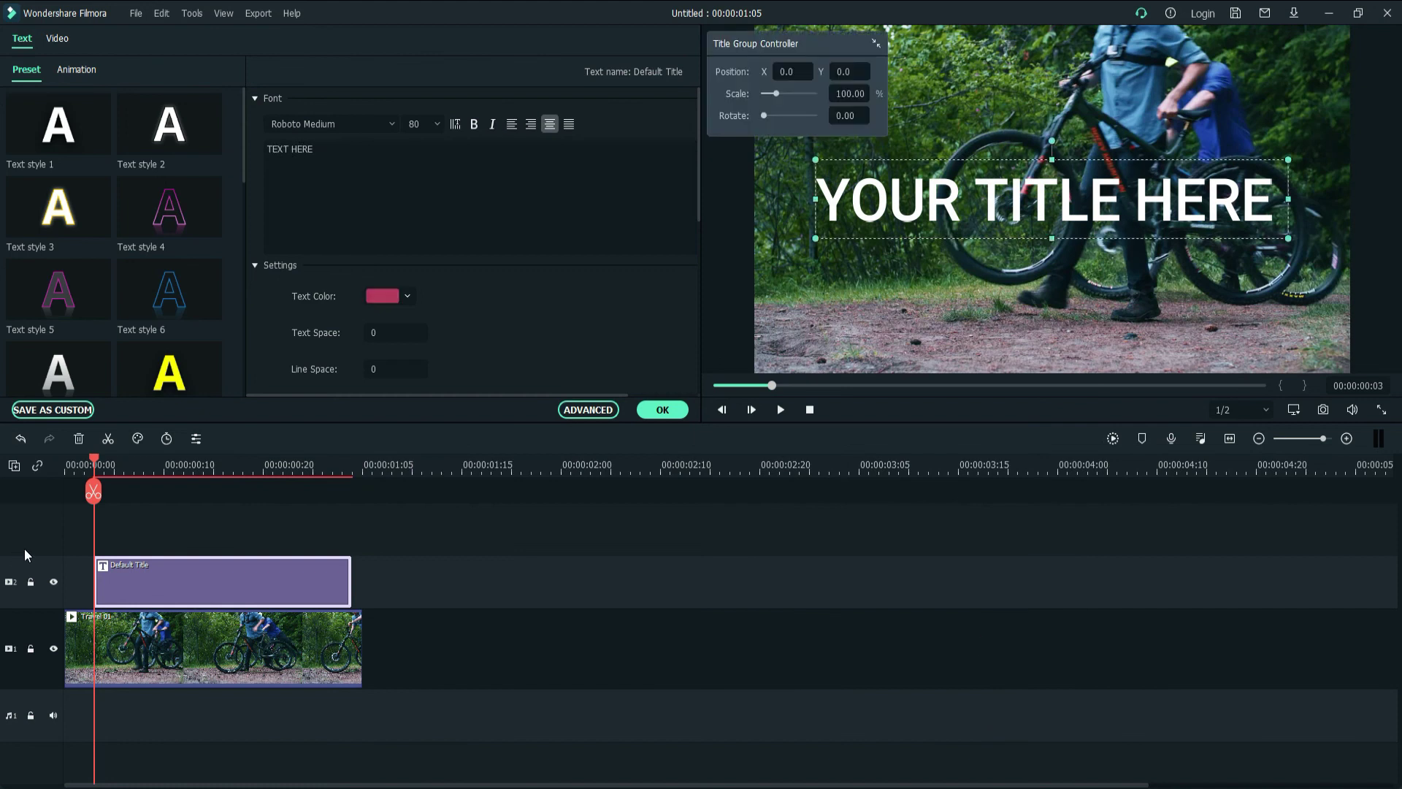
click(664, 421)
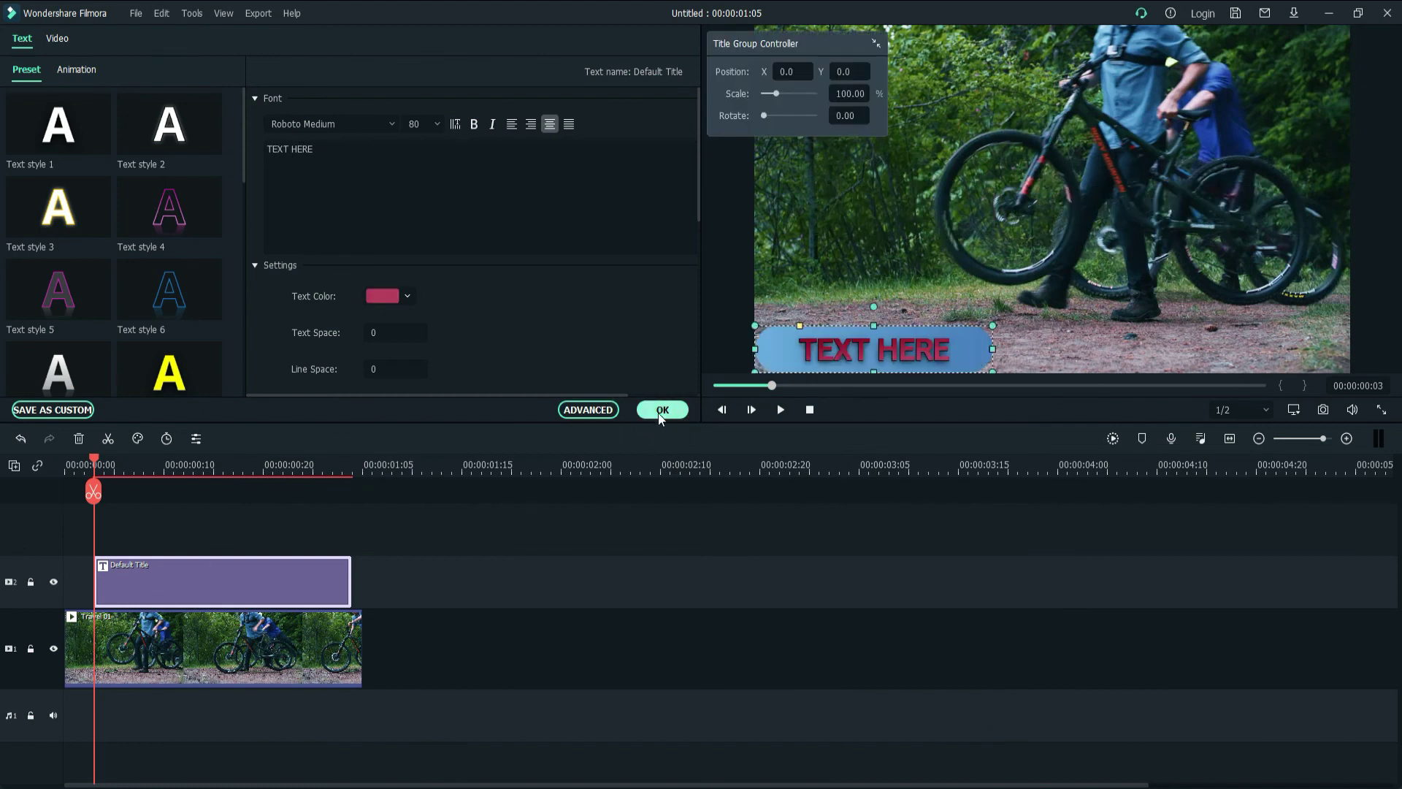
Preview the newly saved pill title preset in the Titles Custom library.
click(196, 134)
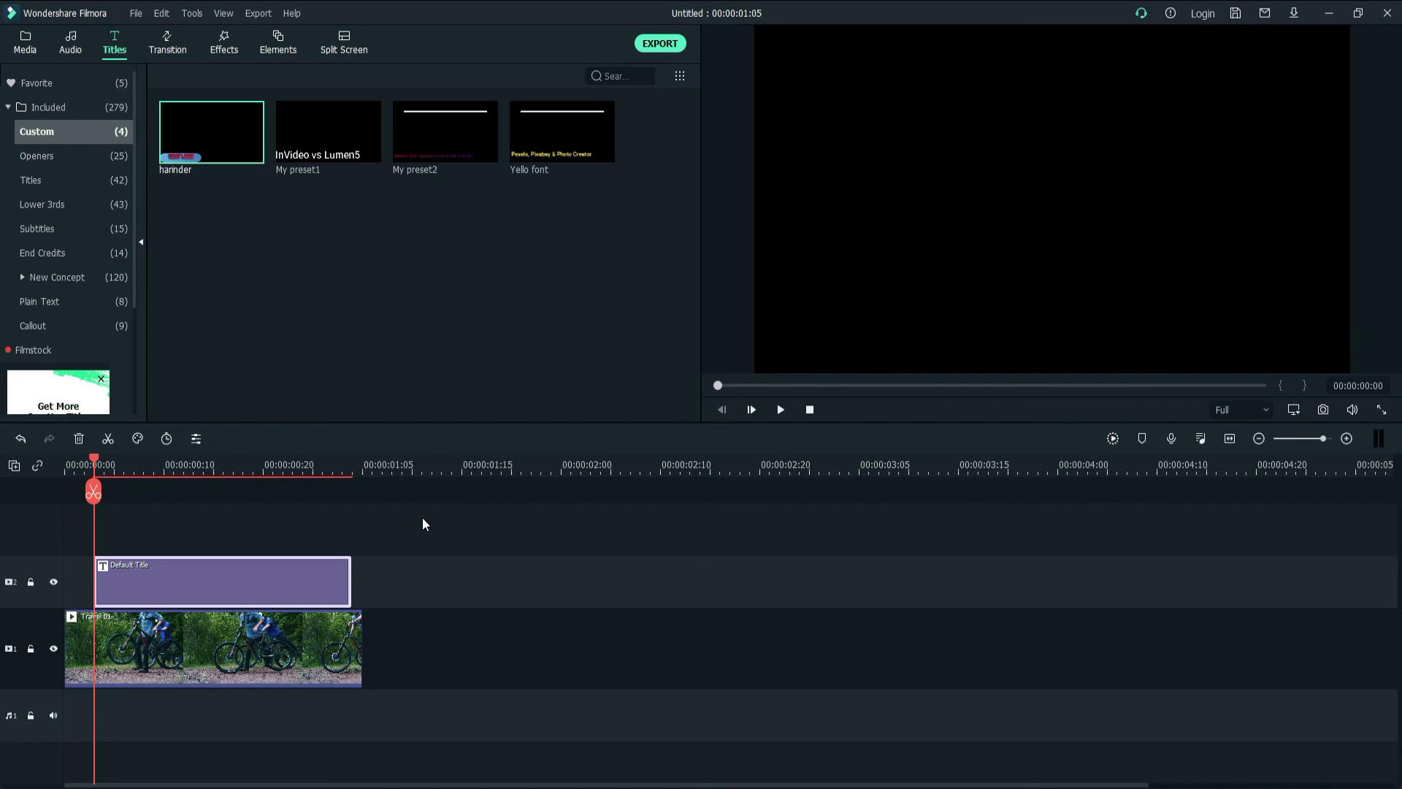
mouse_move(231, 149)
right_click(215, 139)
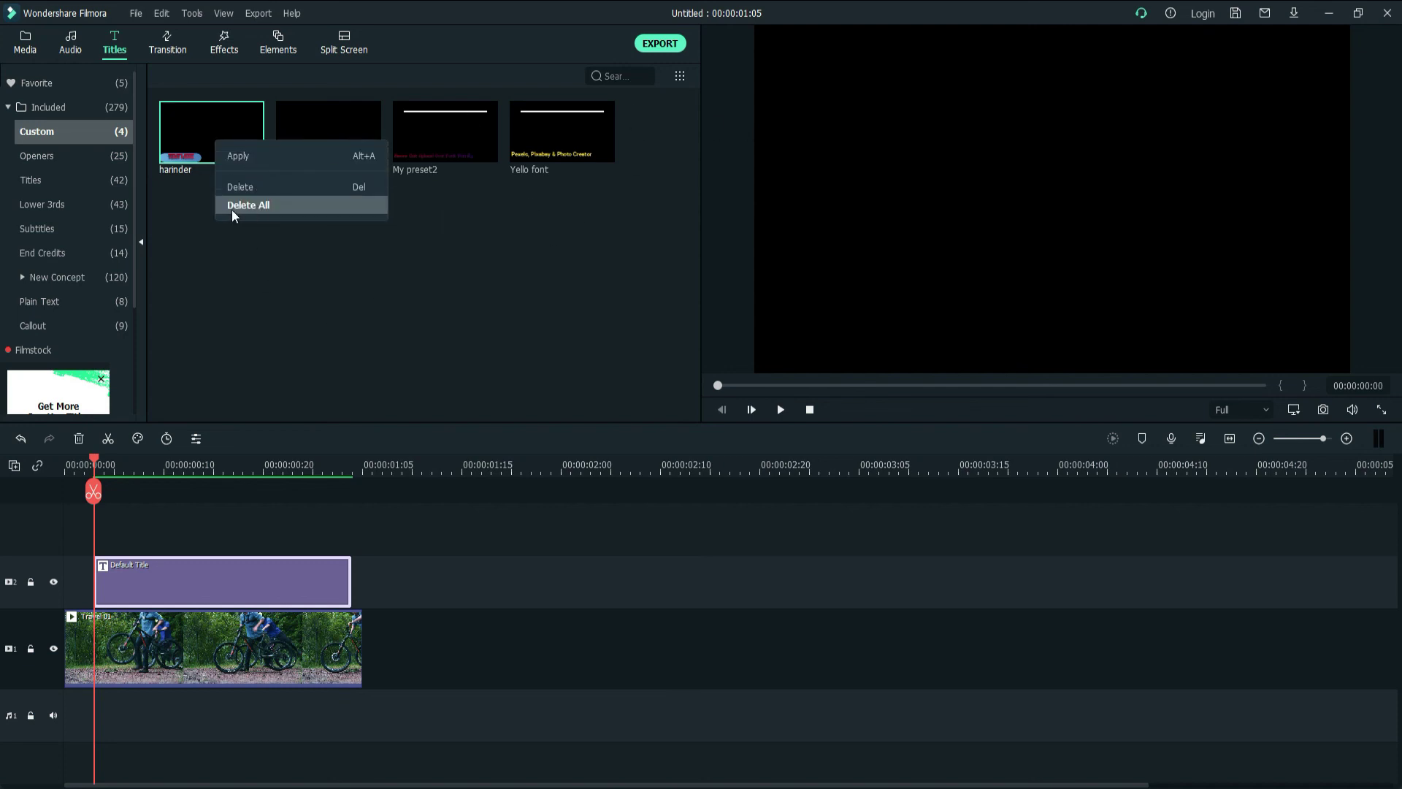
click(414, 337)
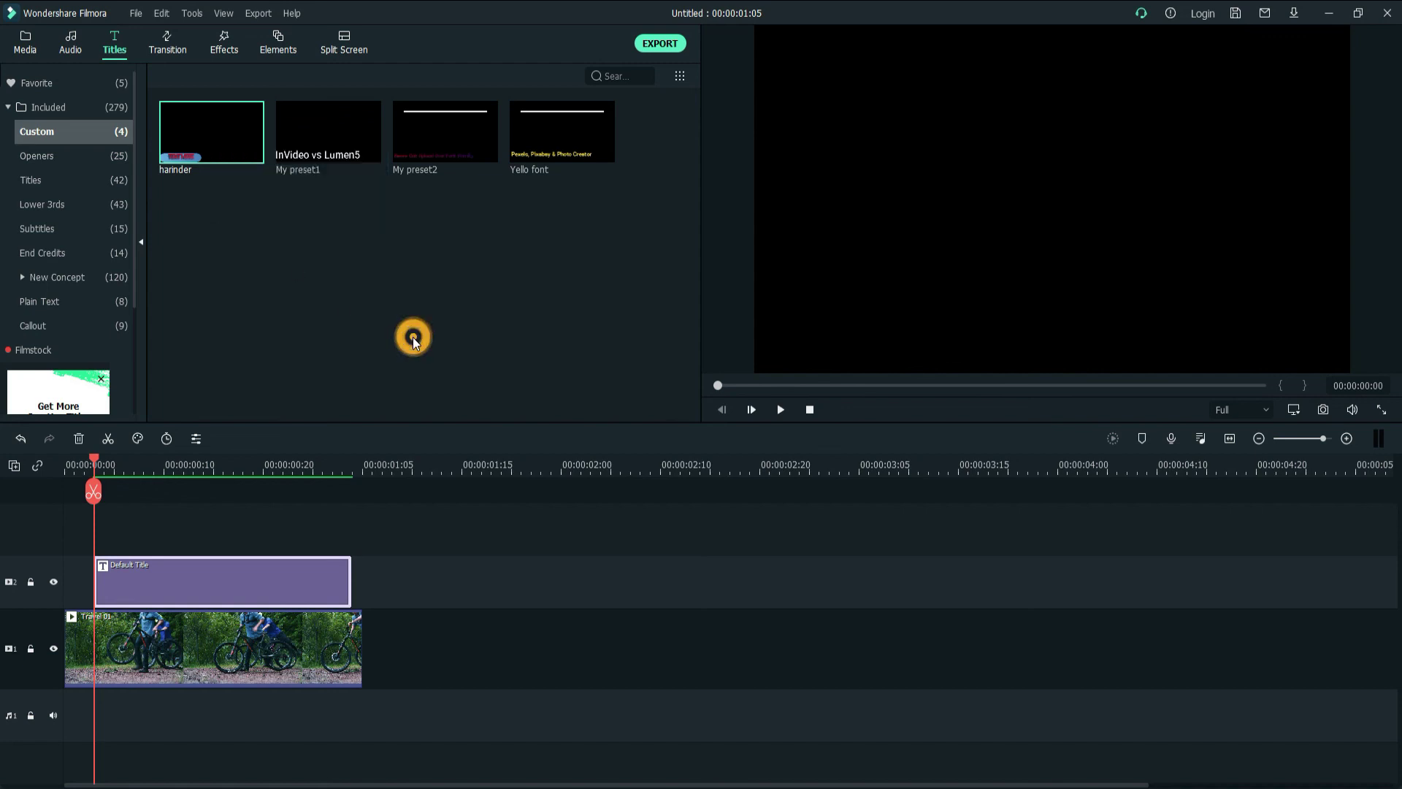